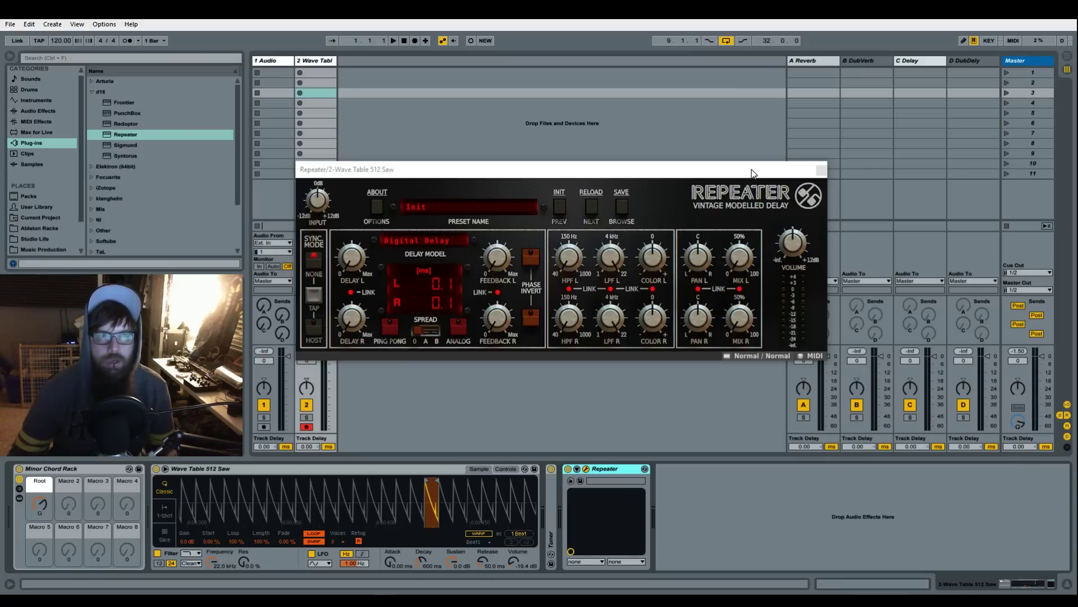
Audition Repeater's Old Radio delay model while varying the mix and color amounts.
left_click_drag(736, 166, 740, 172)
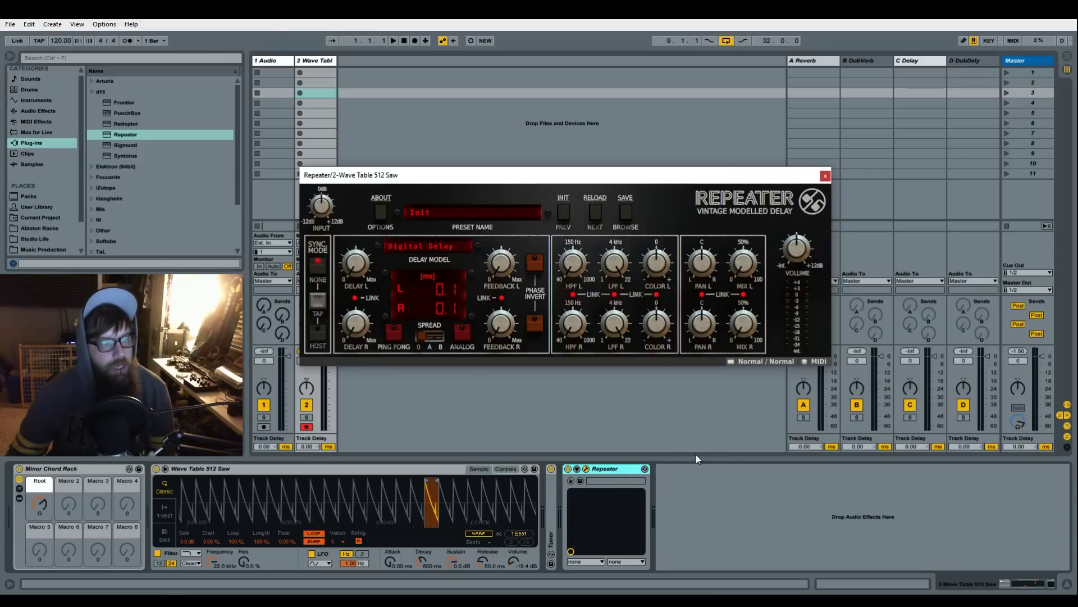
left_click(619, 471)
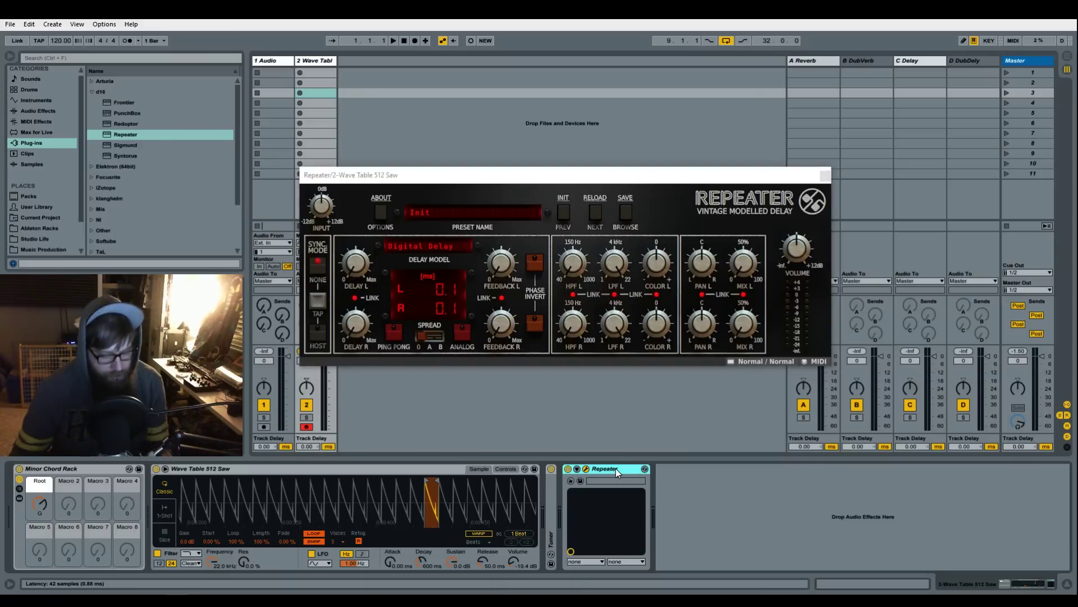
left_click_drag(743, 323, 630, 315)
left_click(429, 246)
left_click(483, 265)
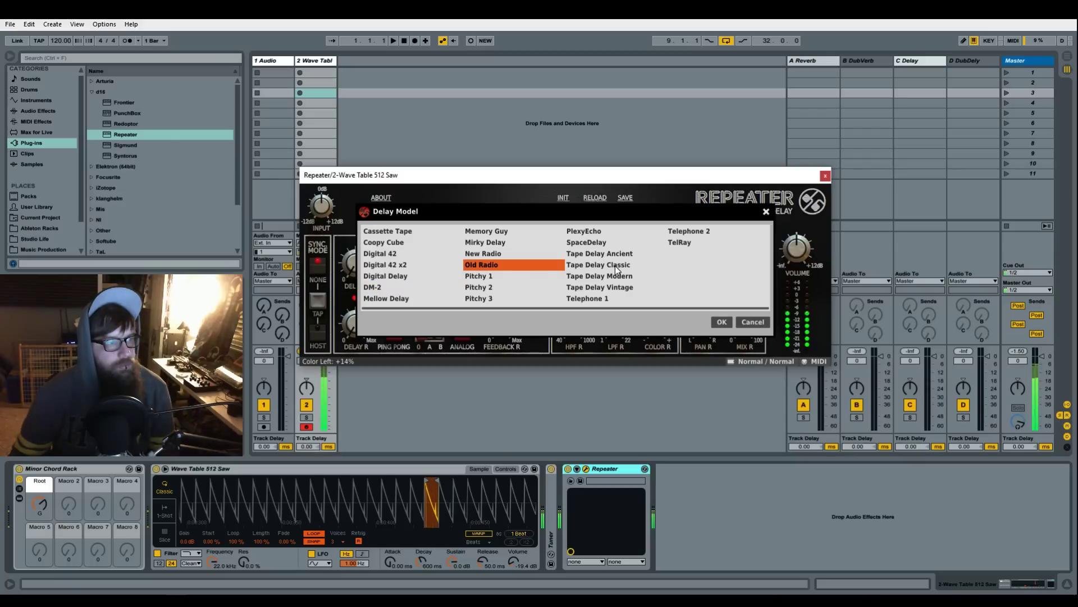
left_click(721, 323)
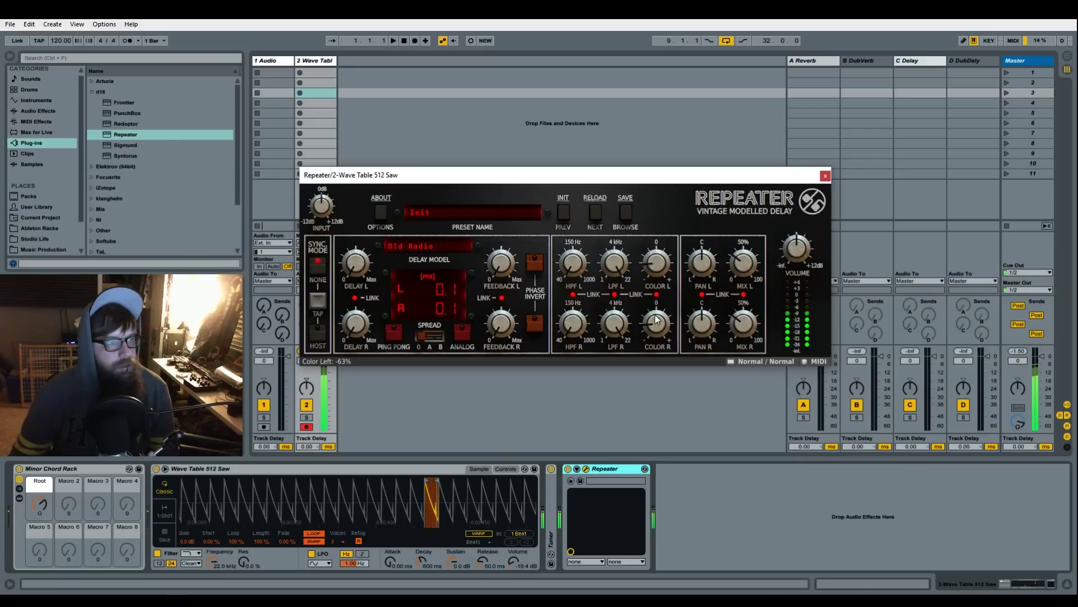
left_click_drag(740, 319, 742, 343)
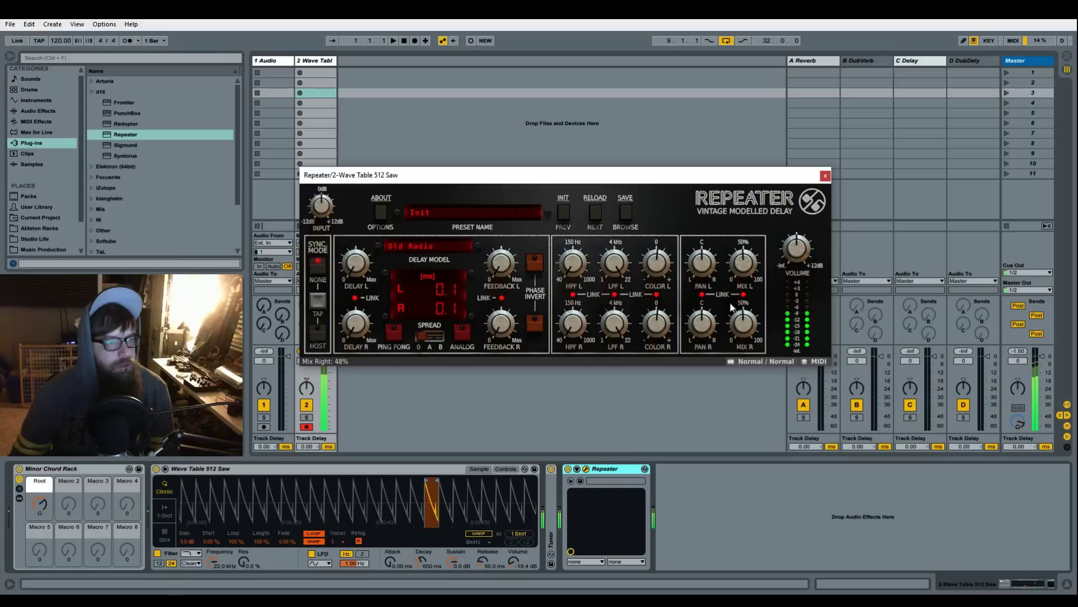
left_click_drag(656, 262, 656, 281)
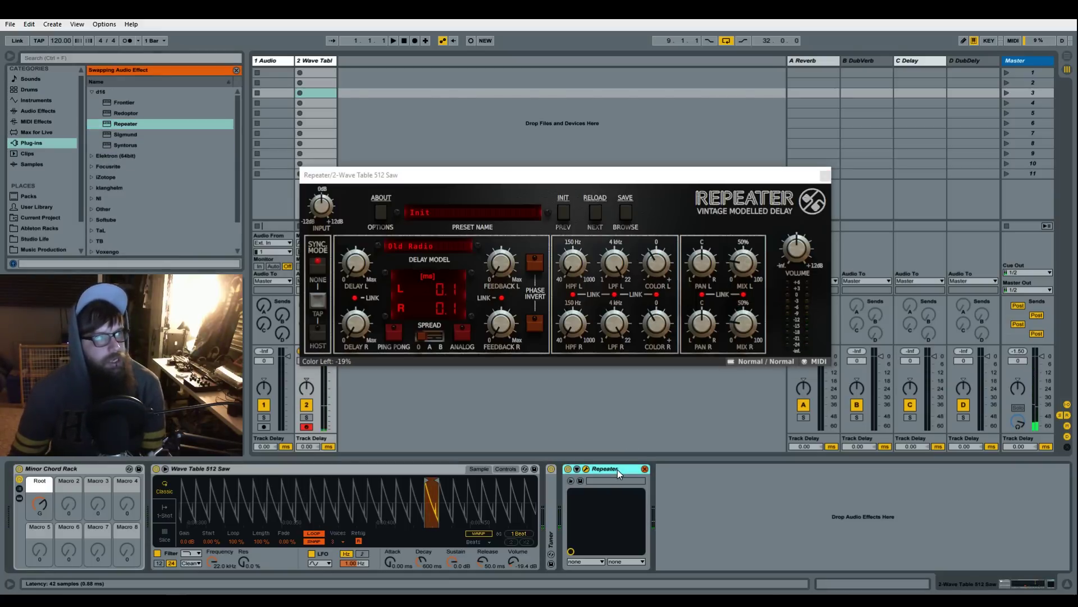
Replace the Repeater device on the Wave Table track with a fresh instance from the d16 plug-ins.
key("Delete")
left_click_drag(125, 135, 720, 469)
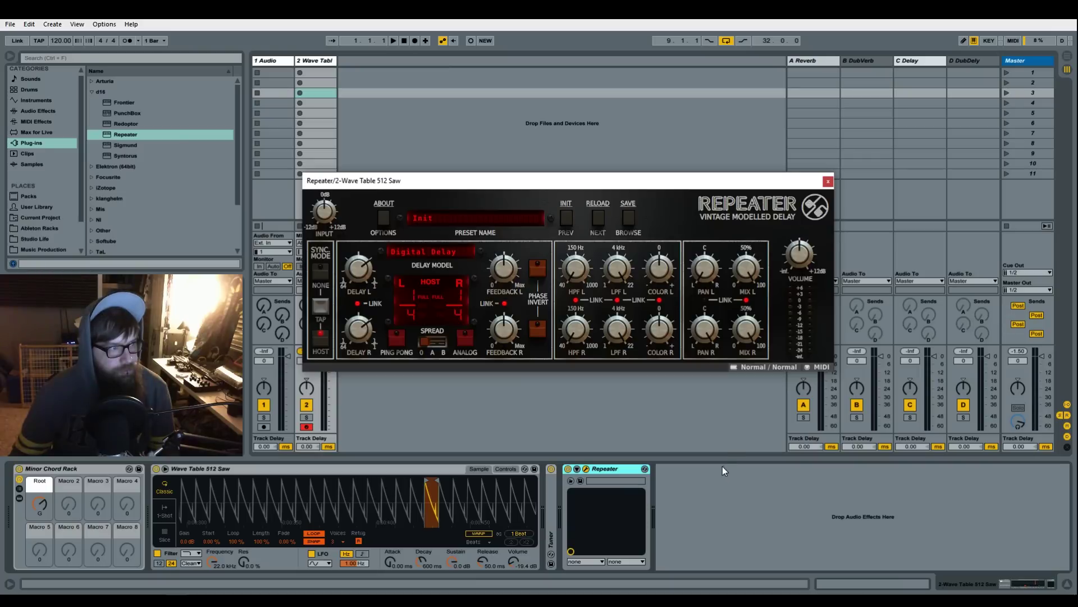
mouse_move(470, 185)
left_mouse_down()
mouse_move(591, 218)
mouse_move(429, 167)
mouse_move(455, 196)
left_mouse_up()
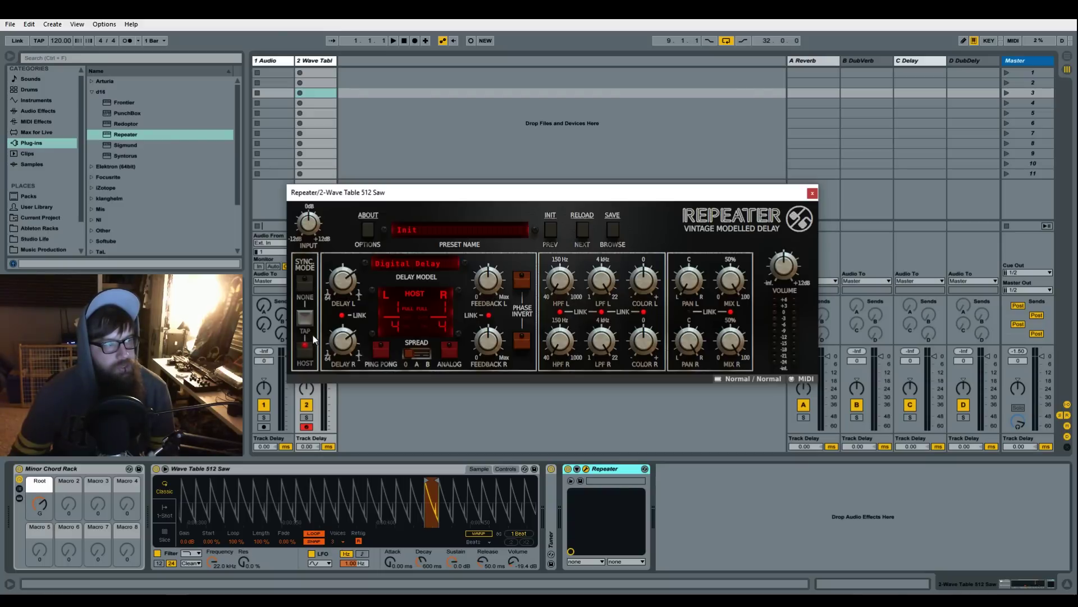
Set Repeater's sync mode to None, the linked delay times to 0.1 ms and the feedback to minimum.
left_click(305, 281)
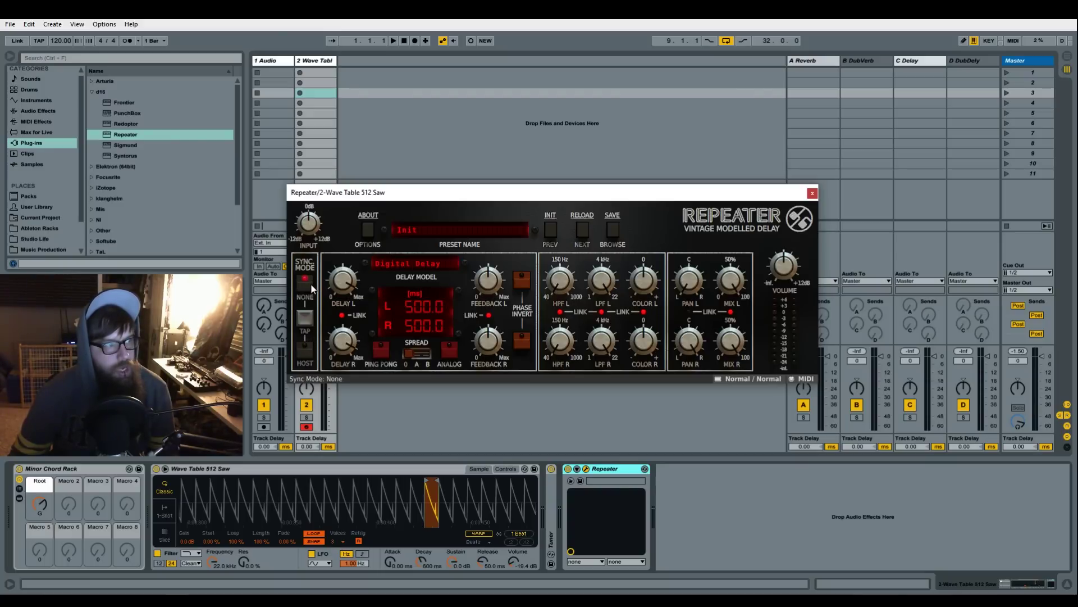
left_click_drag(336, 287, 364, 446)
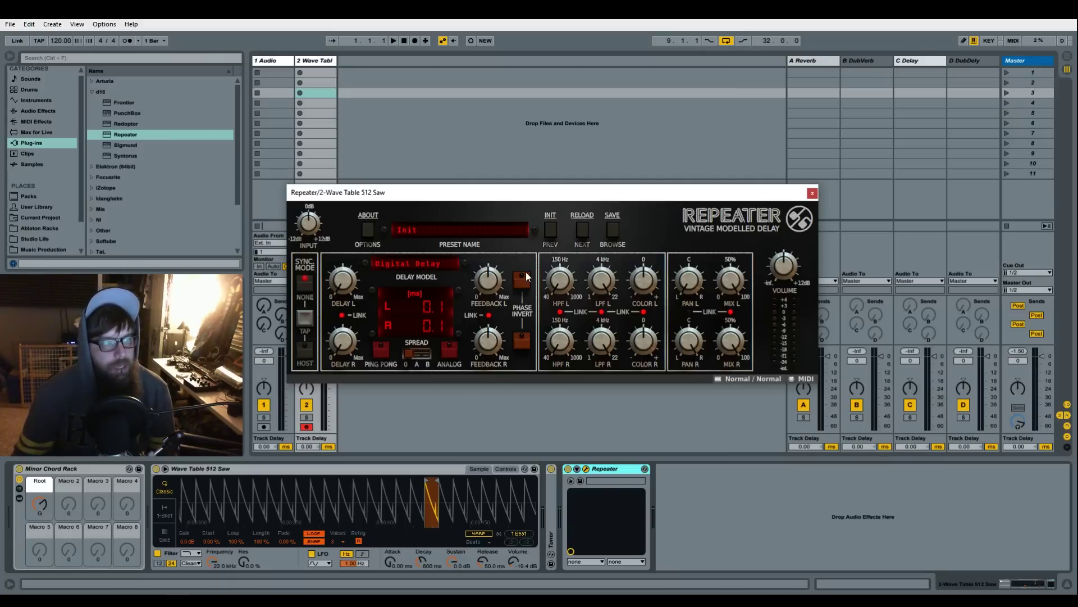
left_click_drag(488, 280, 453, 427)
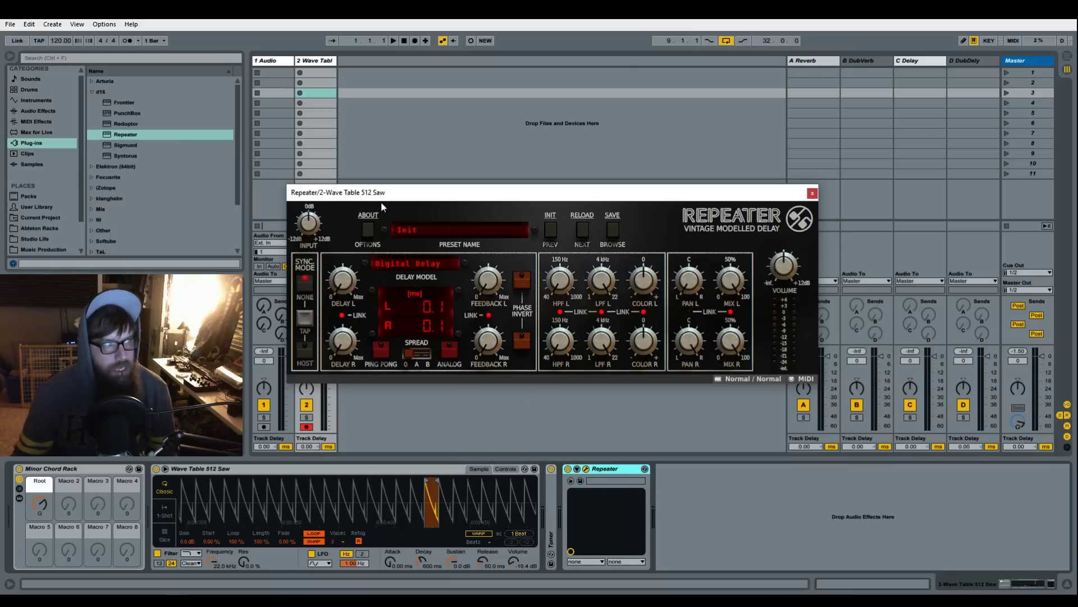
left_click_drag(381, 193, 406, 197)
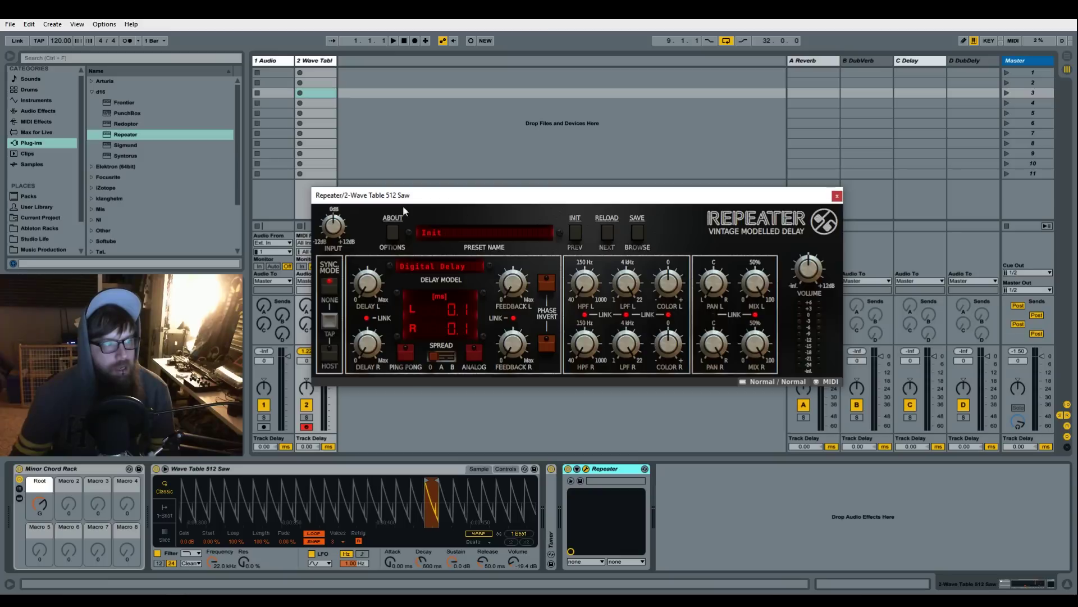
left_click(713, 314)
left_click_drag(711, 291, 710, 223)
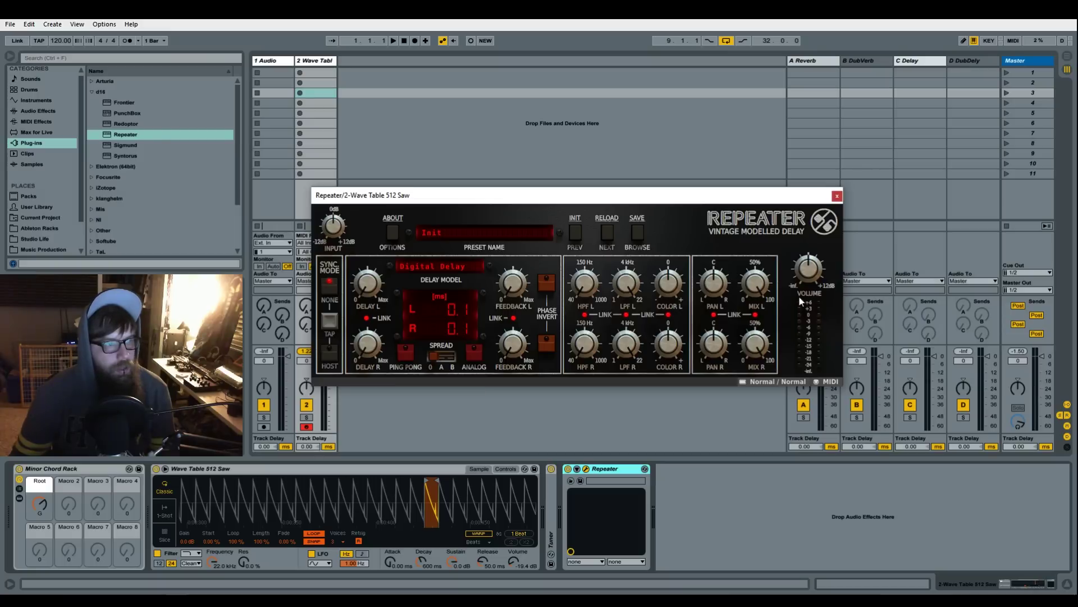
left_click_drag(763, 422, 770, 432)
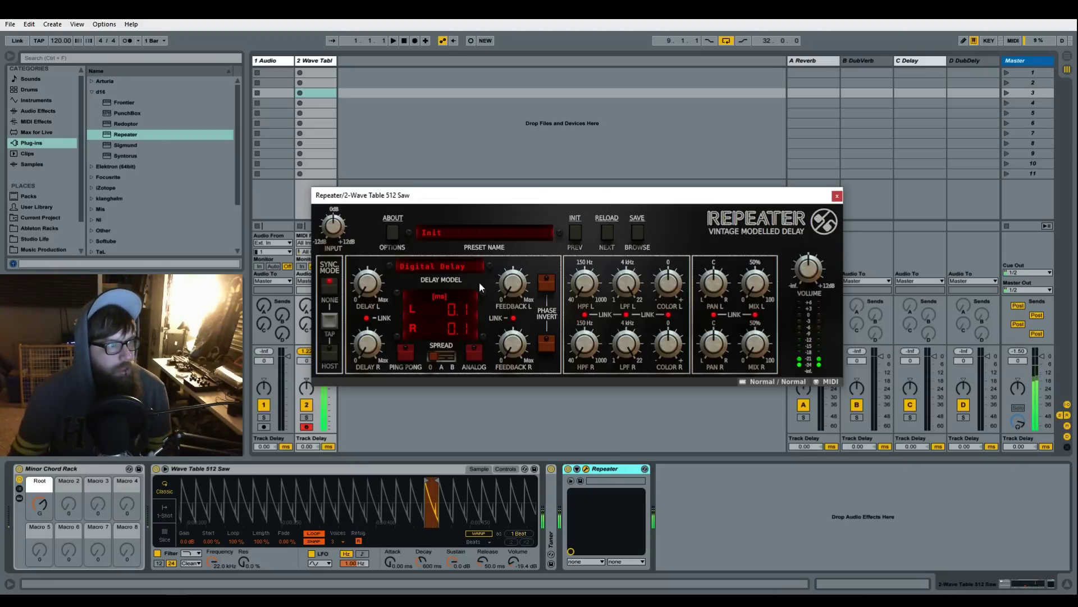
Change Repeater's delay model to Cassette Tape.
left_click(466, 268)
left_click(424, 251)
left_click(732, 343)
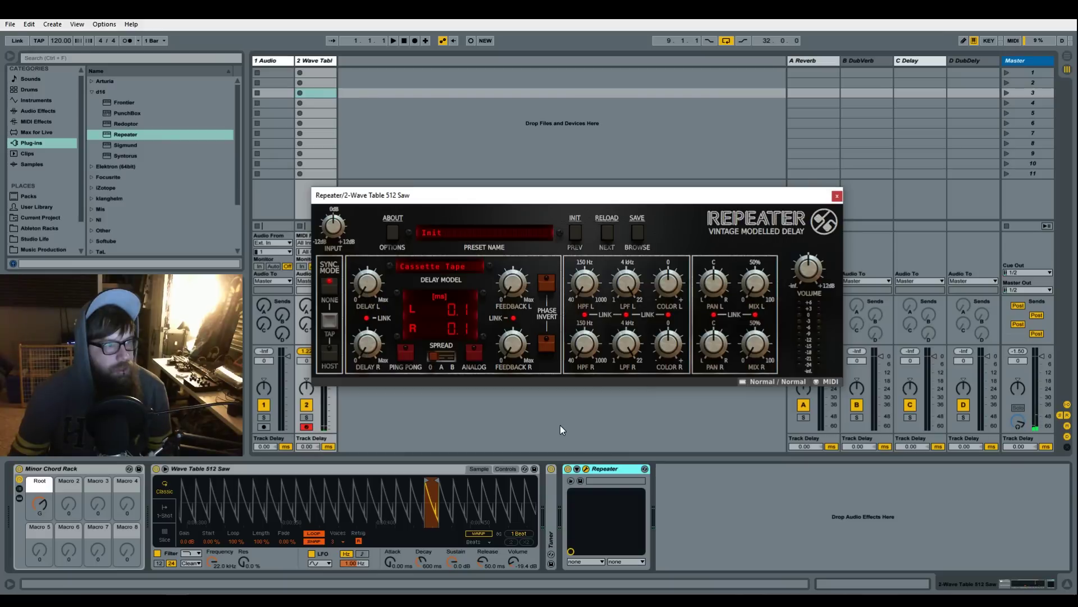
Sweep the linked left and right mix up and down to compare the dry and processed sound.
left_click_drag(755, 348, 747, 284)
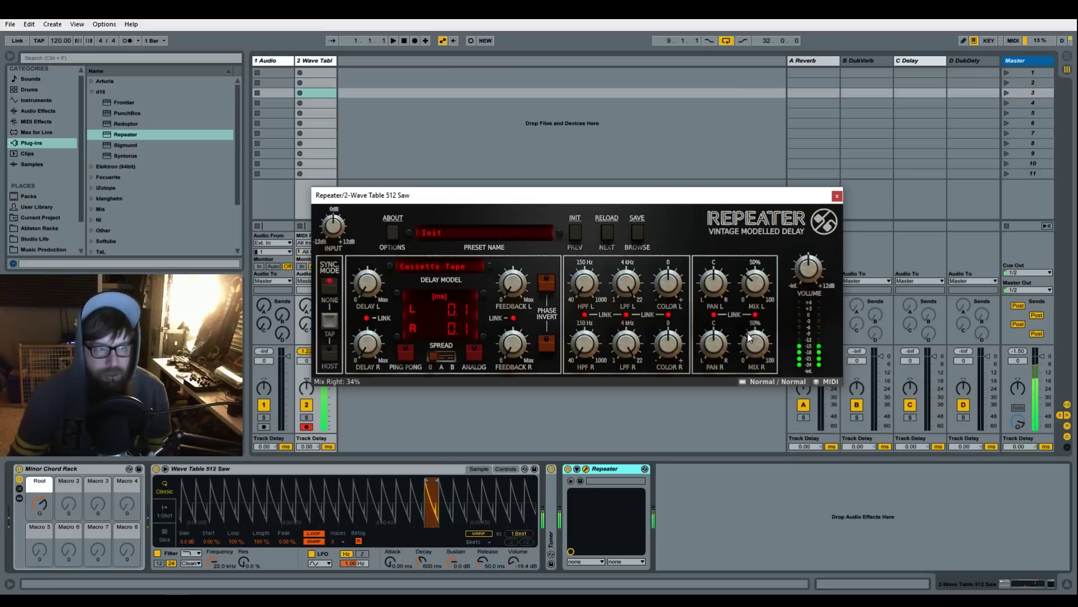
left_click_drag(747, 305, 749, 349)
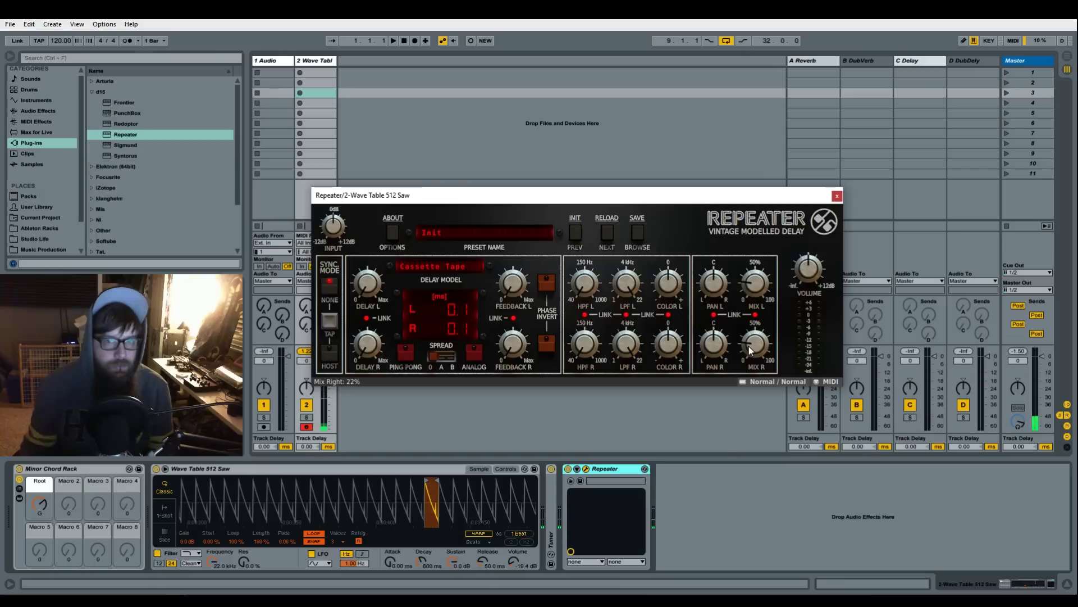
left_click_drag(750, 346, 761, 390)
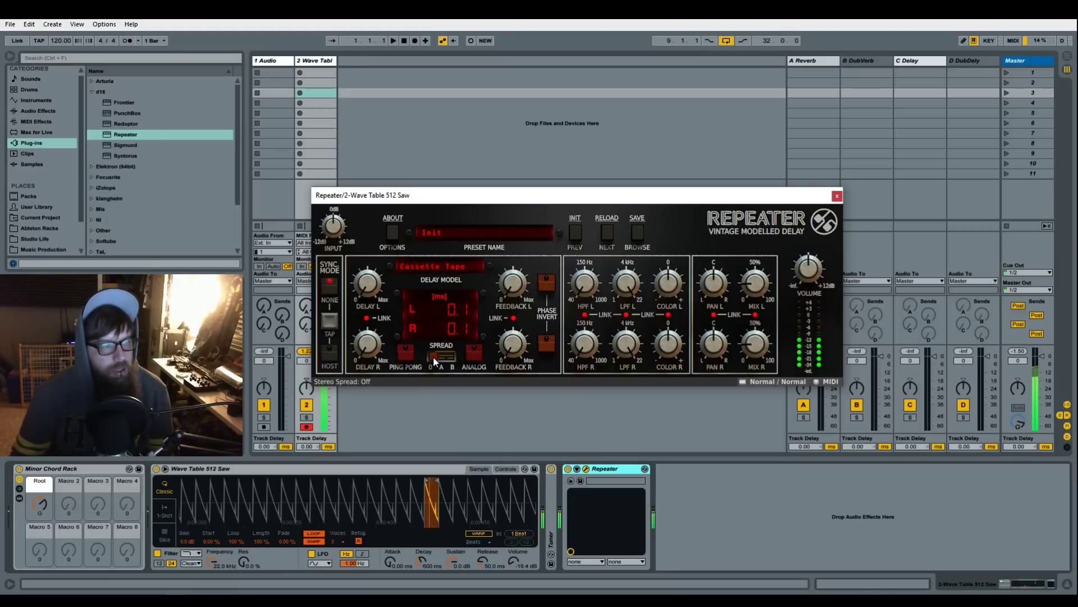
Compare the sound with stereo spread in Mode A and Off, ending on Off.
left_click_drag(433, 356, 438, 357)
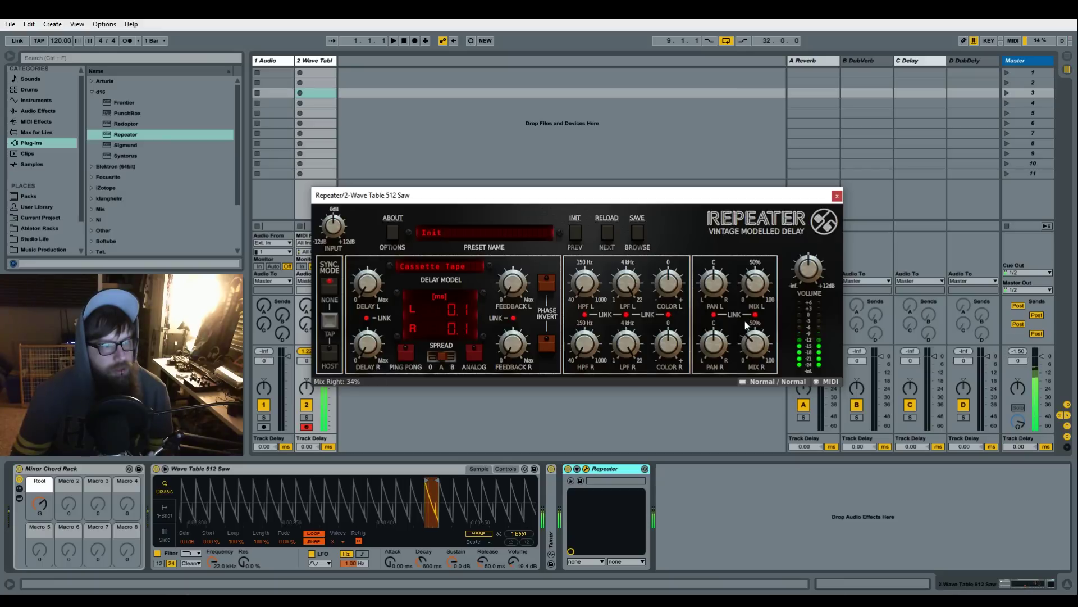
mouse_move(431, 355)
left_mouse_down()
mouse_move(460, 360)
mouse_move(437, 353)
left_mouse_up()
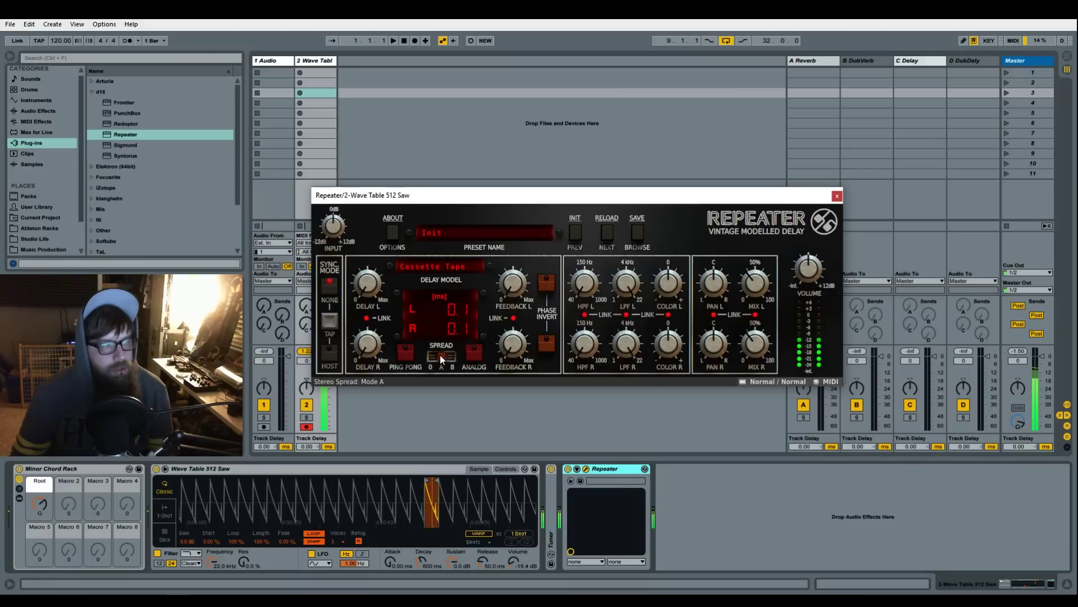
left_click_drag(441, 355, 432, 356)
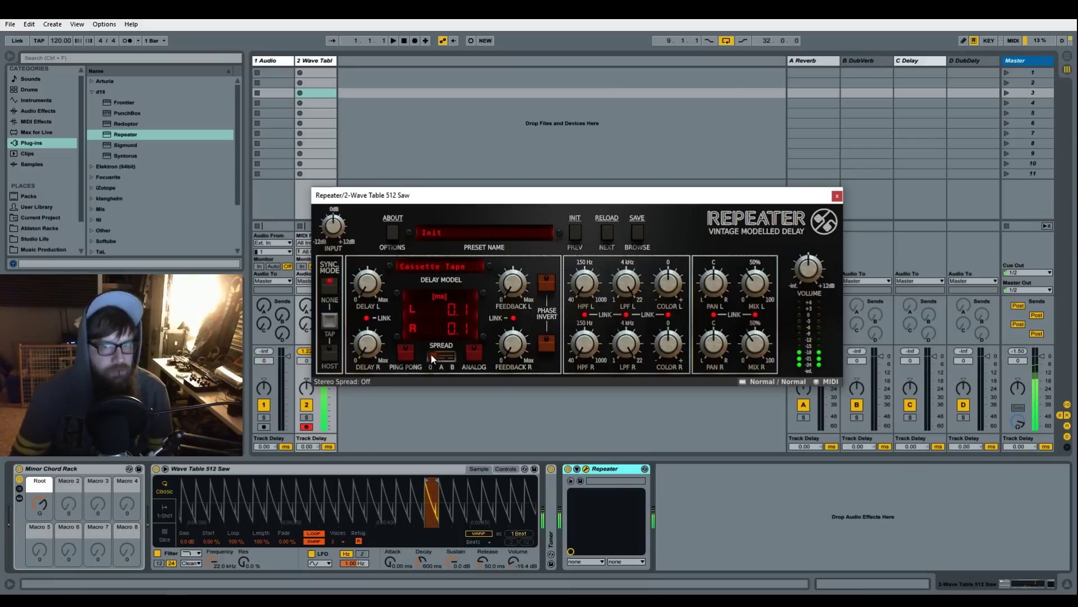
left_click(498, 404)
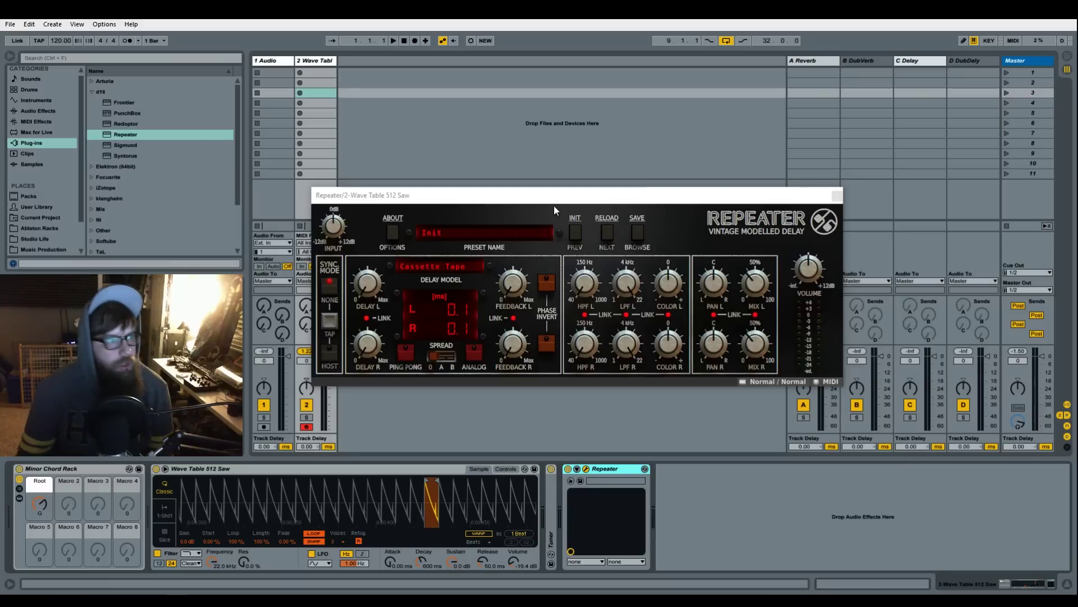
Turn on Analog mode and sweep the linked feedback up to 110% and back down.
left_click(481, 360)
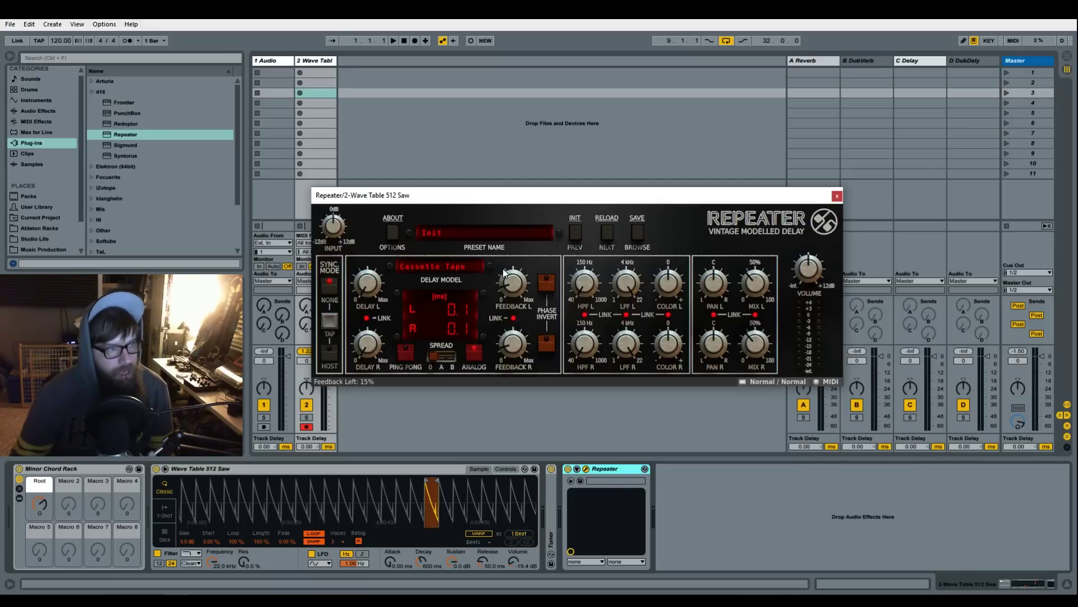
left_click_drag(508, 285, 505, 169)
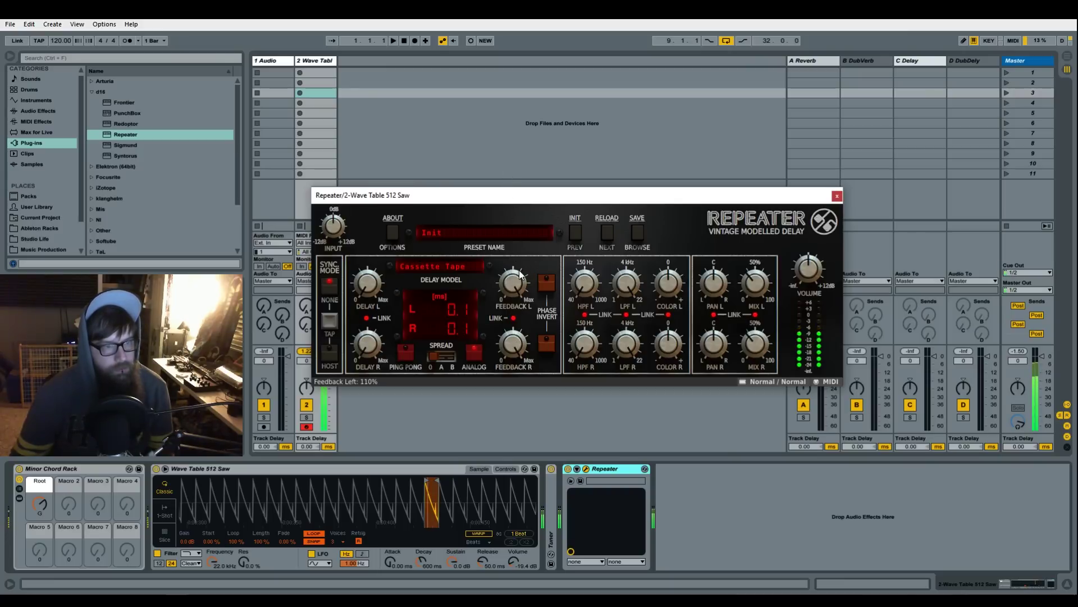
left_click_drag(521, 275, 511, 293)
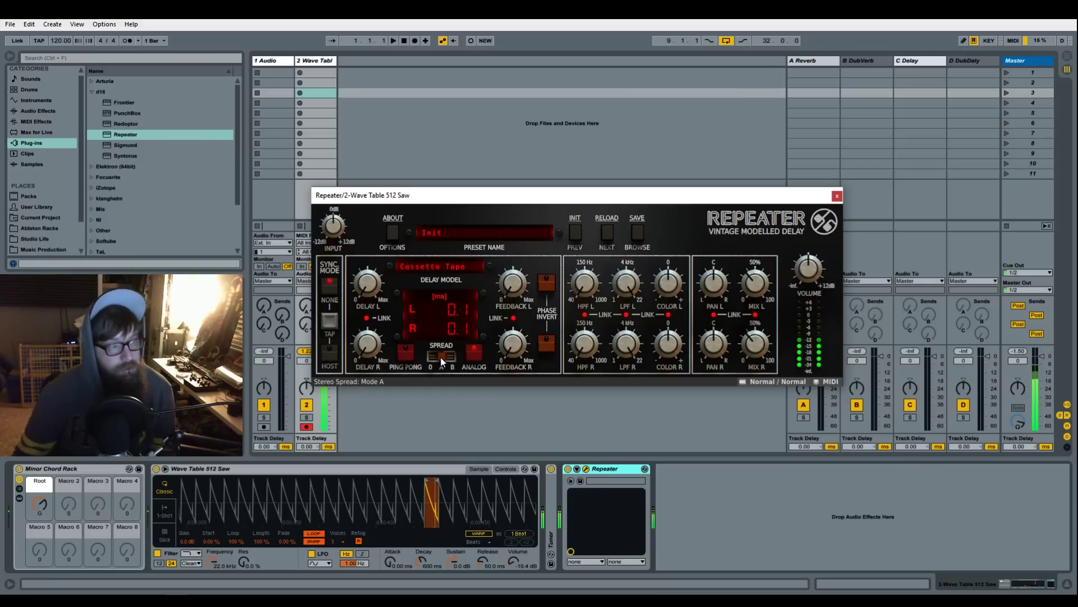
Set the stereo spread to Off and adjust the linked mix.
mouse_move(437, 357)
left_mouse_down()
mouse_move(453, 360)
mouse_move(430, 355)
left_mouse_up()
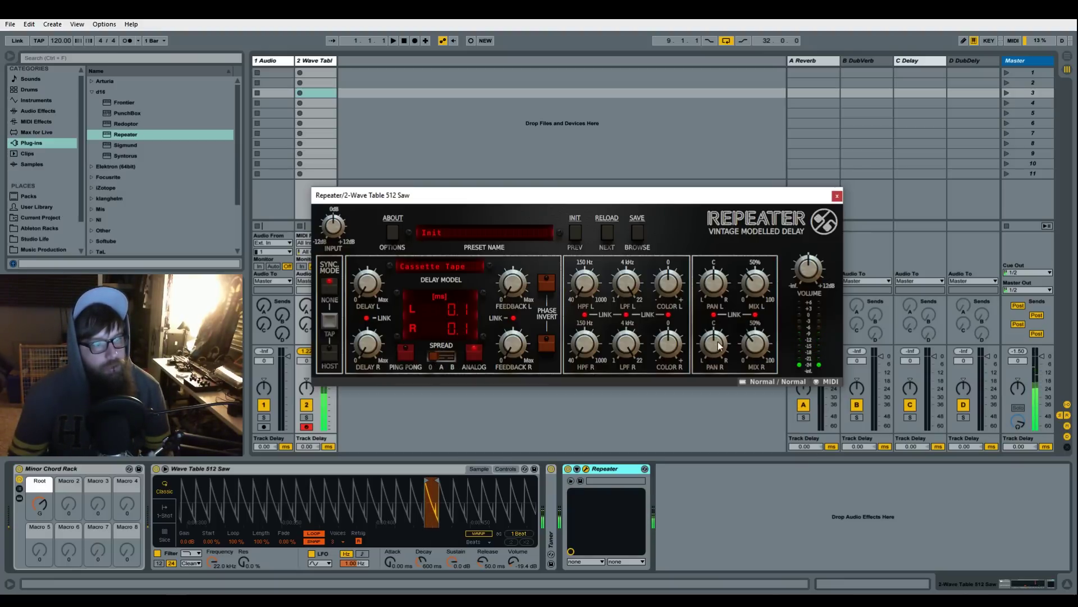
left_click_drag(749, 345, 746, 346)
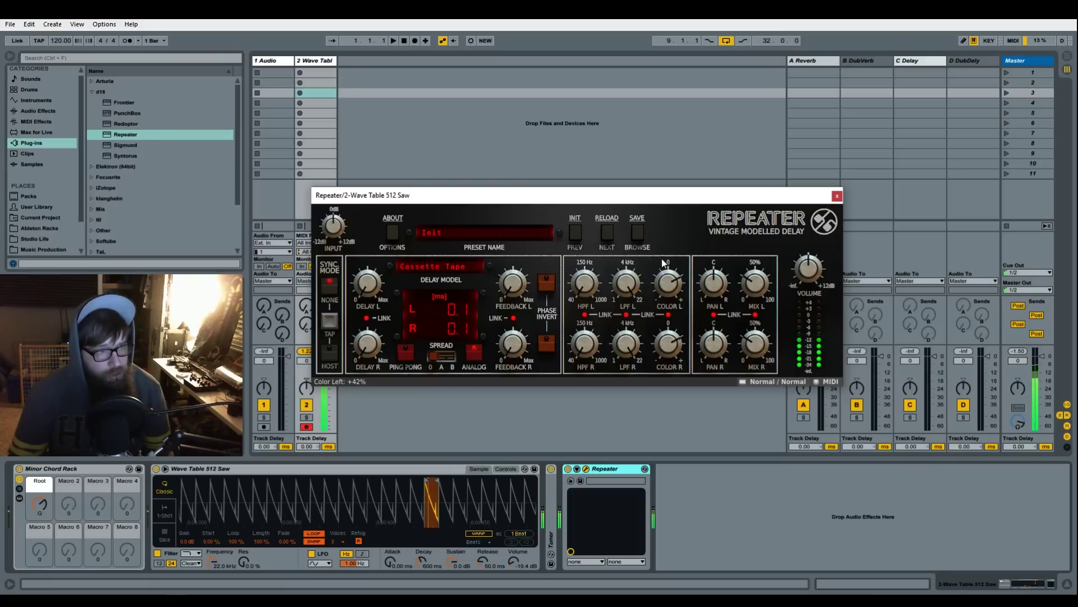
Sweep the linked color through positive and negative values with a stereo spread comparison, and return the color to 0%.
left_click_drag(668, 284, 669, 331)
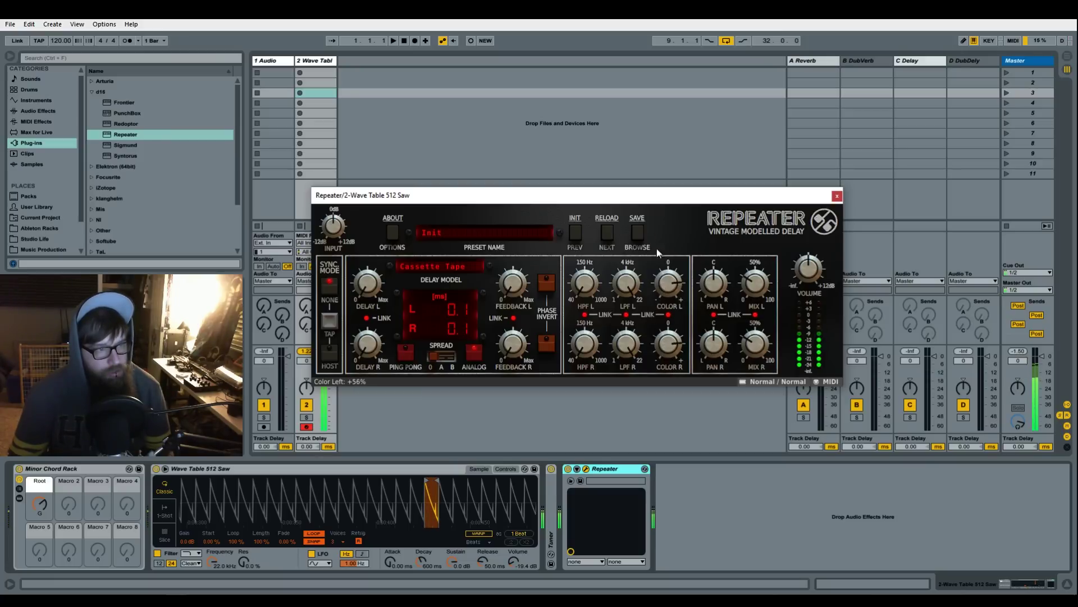
left_click_drag(656, 249, 666, 282)
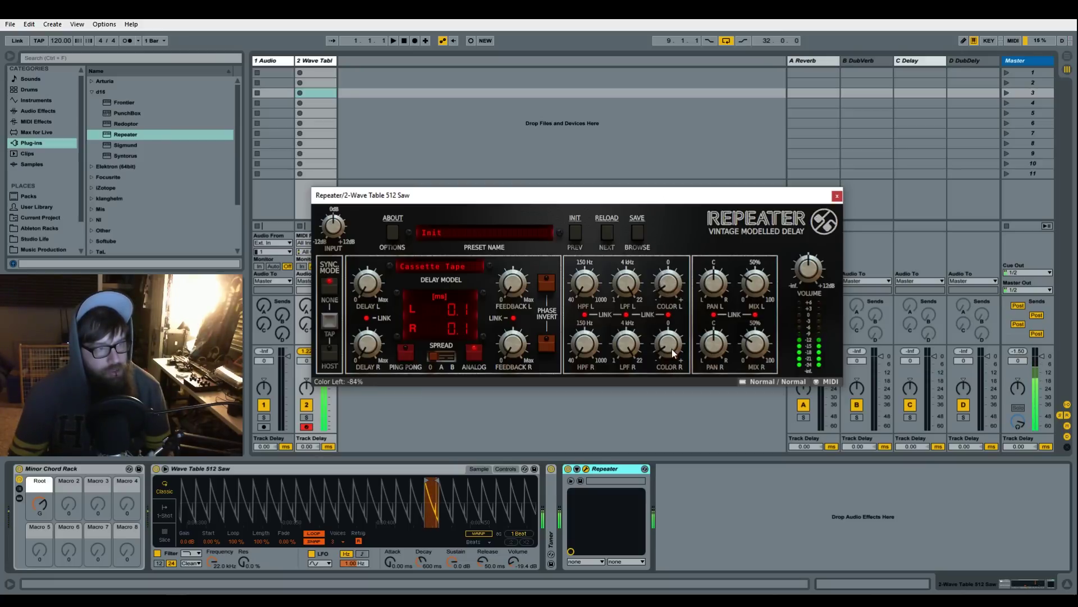
left_click_drag(671, 352, 667, 278)
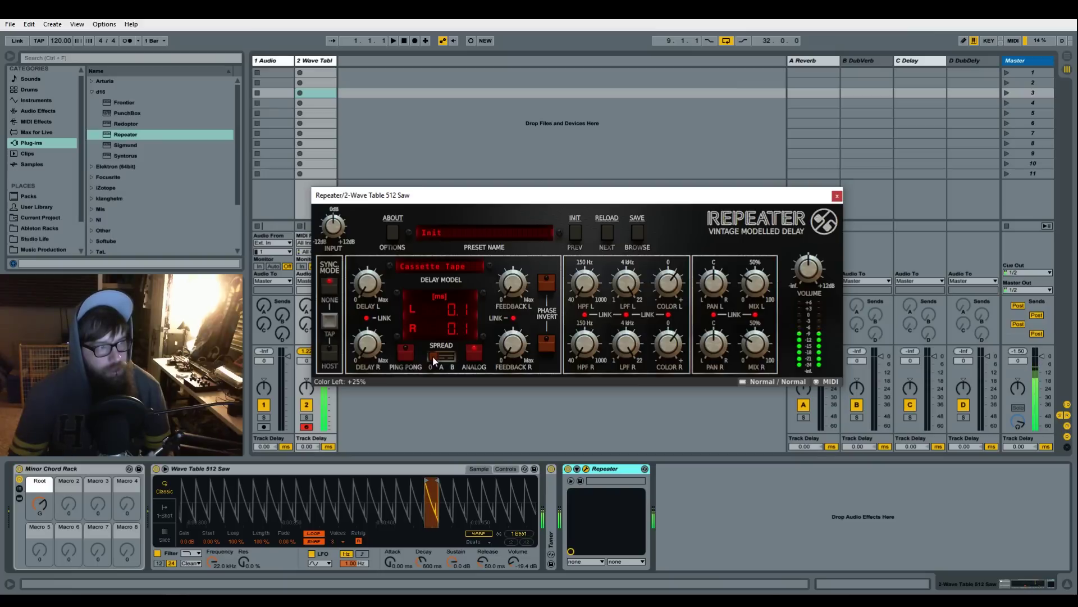
left_click_drag(433, 356, 439, 355)
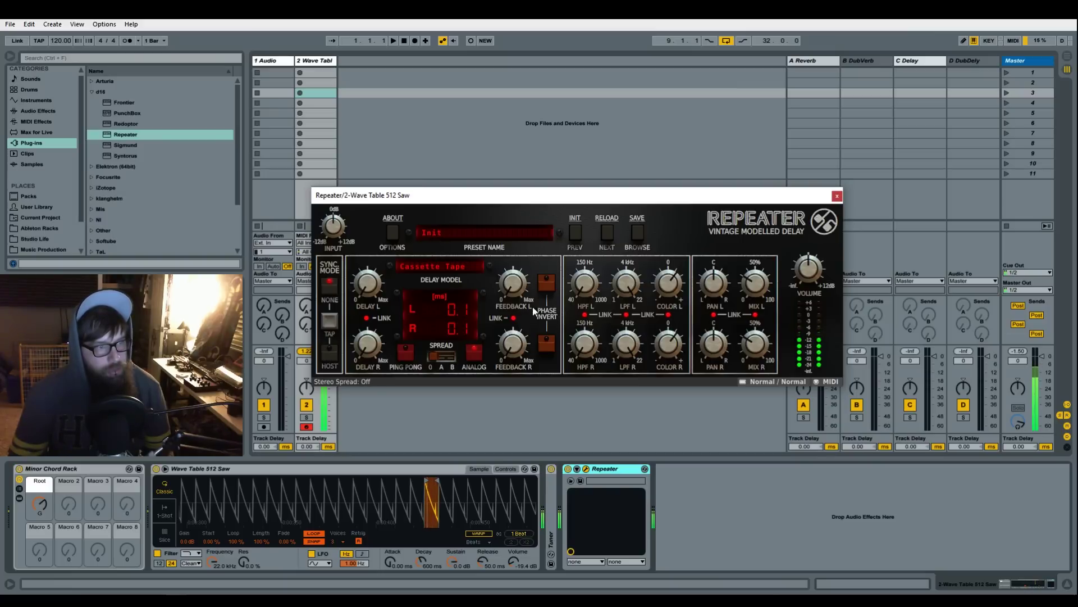
left_click_drag(669, 284, 672, 305)
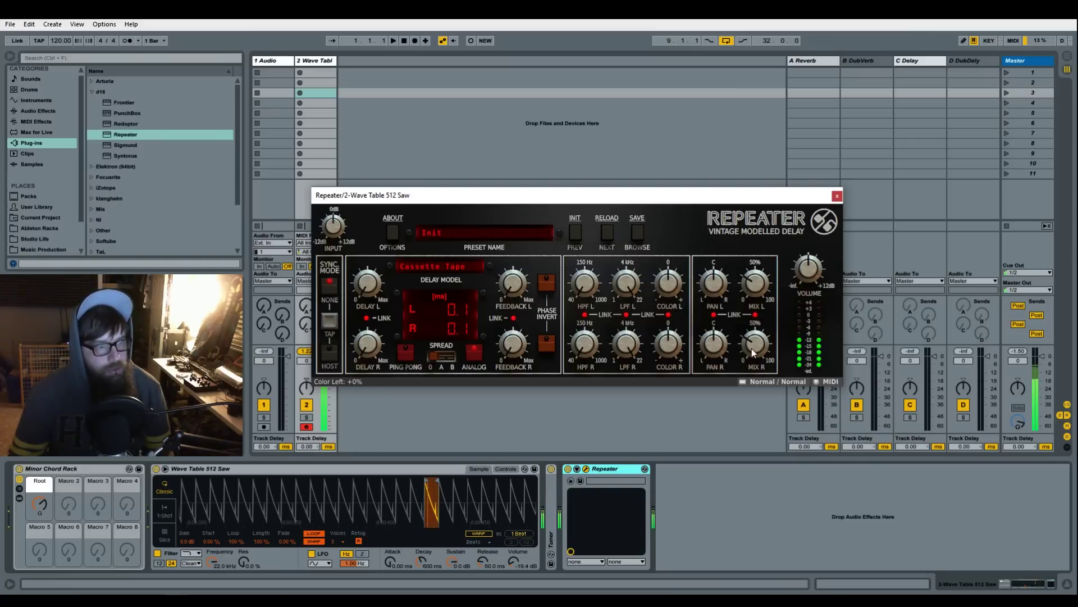
Audition the delay models Coopy Cube, Digital 42, Digital 42 x2, Digital Delay, DM-2 and Mellow Delay in Repeater.
left_click(449, 267)
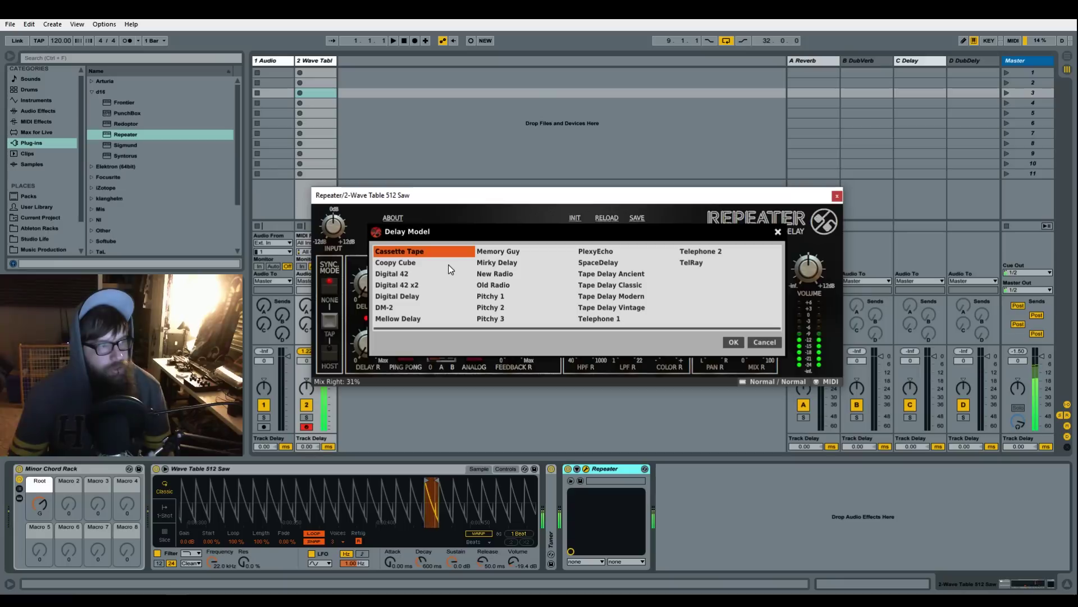
left_click(413, 263)
left_click(410, 275)
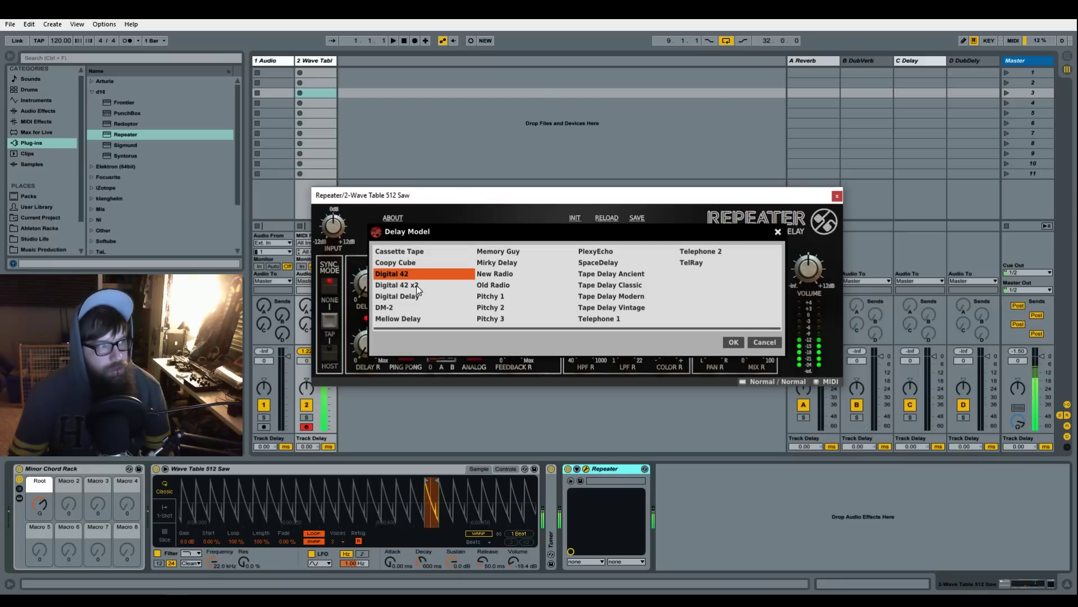
left_click(418, 286)
left_click(403, 298)
left_click(397, 308)
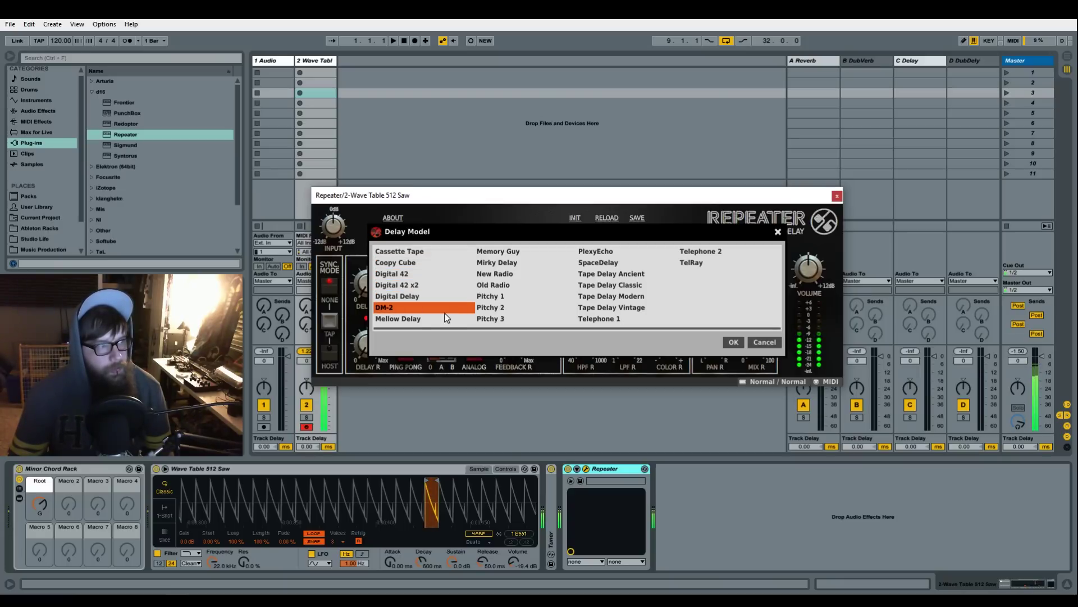
left_click(405, 321)
Audition the delay models Memory Guy, Mirky Delay, New Radio, Old Radio and Pitchy 1 through Pitchy 3.
left_click(505, 253)
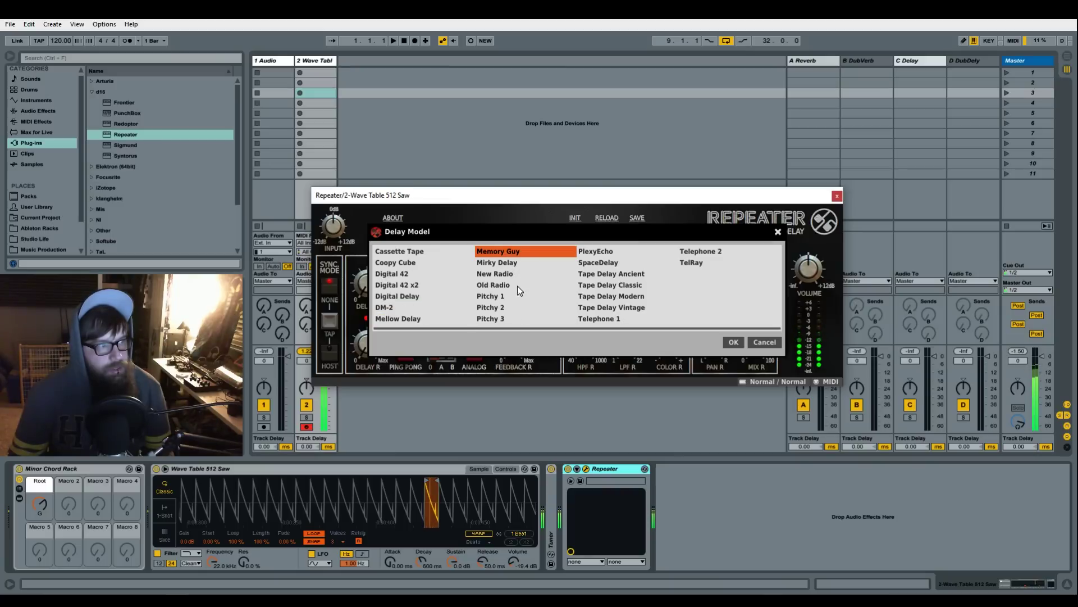
left_click(490, 264)
left_click(483, 275)
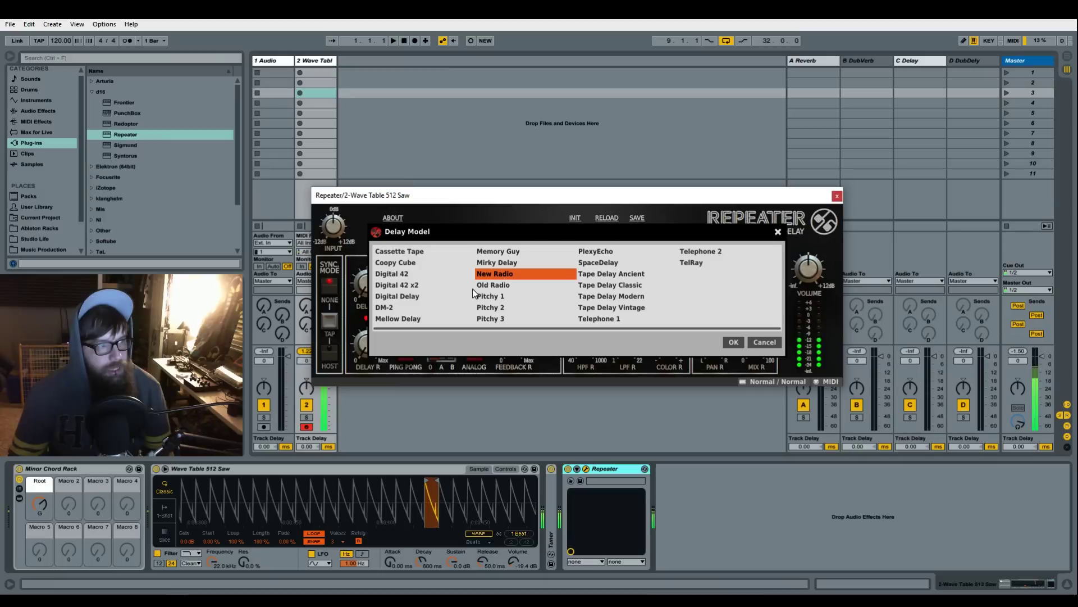
left_click(495, 284)
left_click(495, 296)
left_click(493, 309)
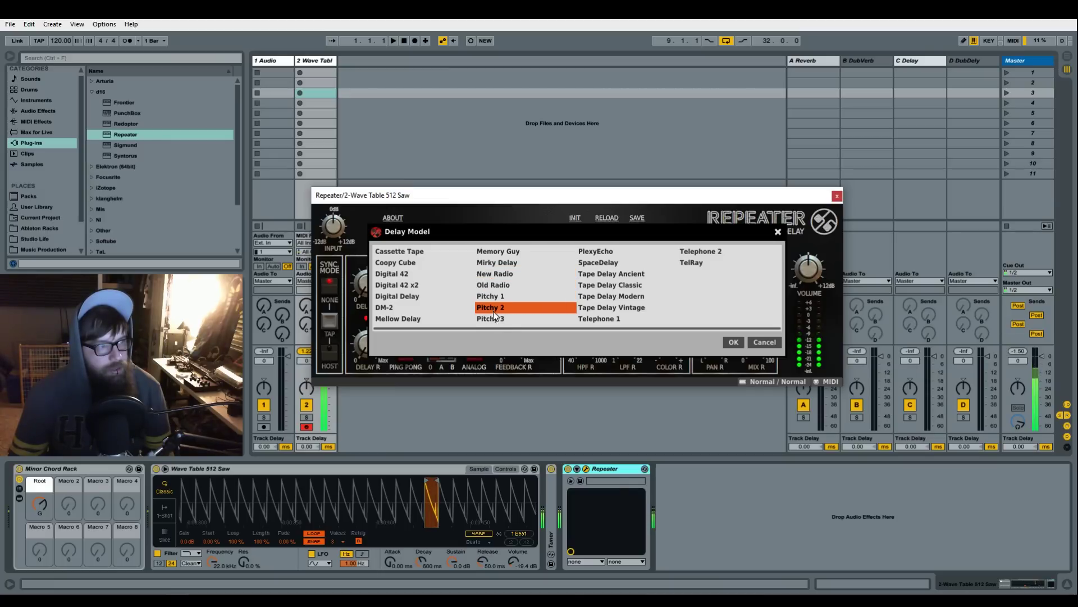
left_click(493, 319)
Audition PlexyEcho, SpaceDelay and the Ancient, Classic, Modern and Vintage tape delay models.
left_click(620, 254)
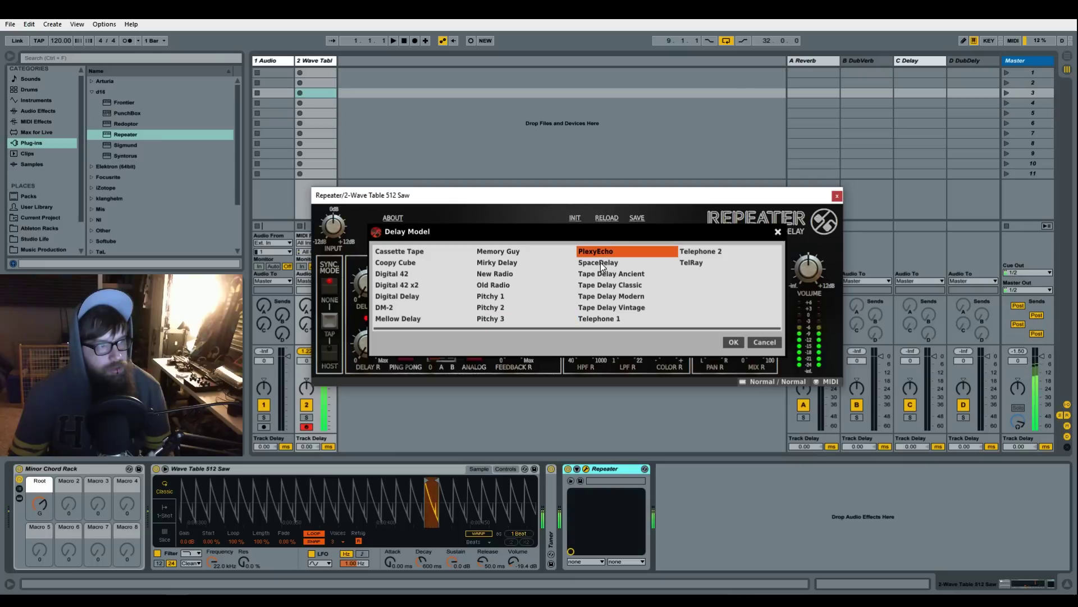
left_click(601, 262)
left_click(612, 274)
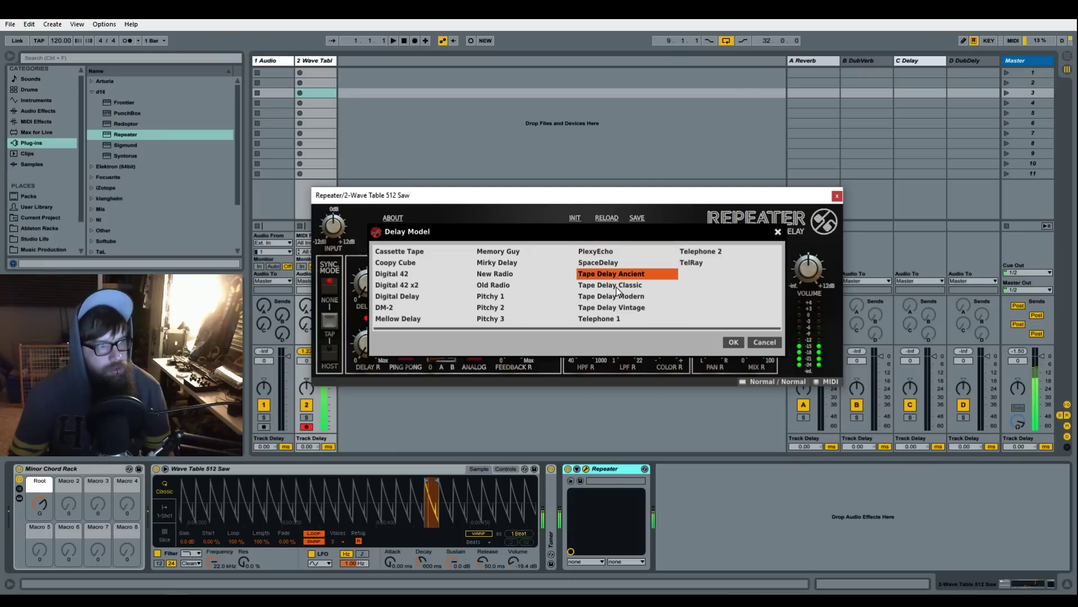
left_click(602, 262)
left_click(621, 274)
left_click(629, 288)
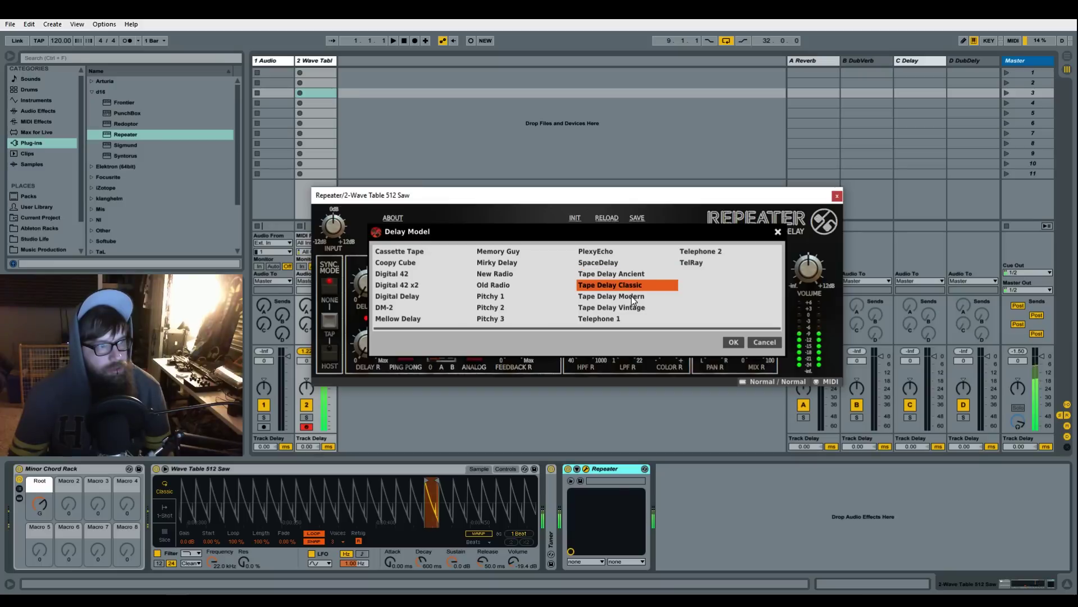
left_click(631, 296)
left_click(614, 306)
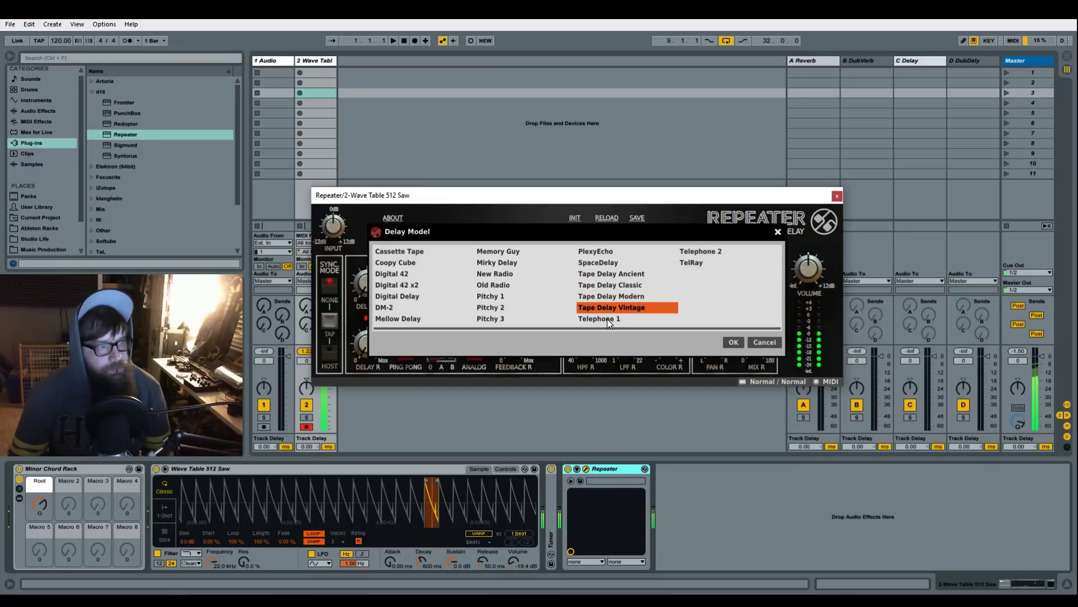
Audition the Telephone 1 and Telephone 2 models and apply TelRay as the delay model.
left_click(608, 318)
left_click(698, 252)
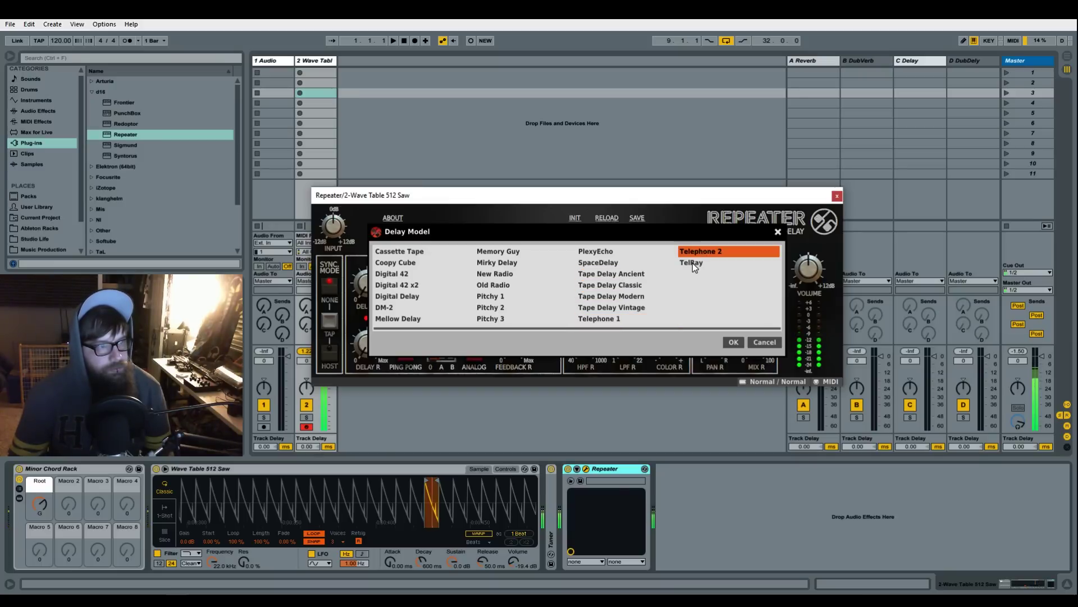
left_click(693, 263)
left_click(733, 343)
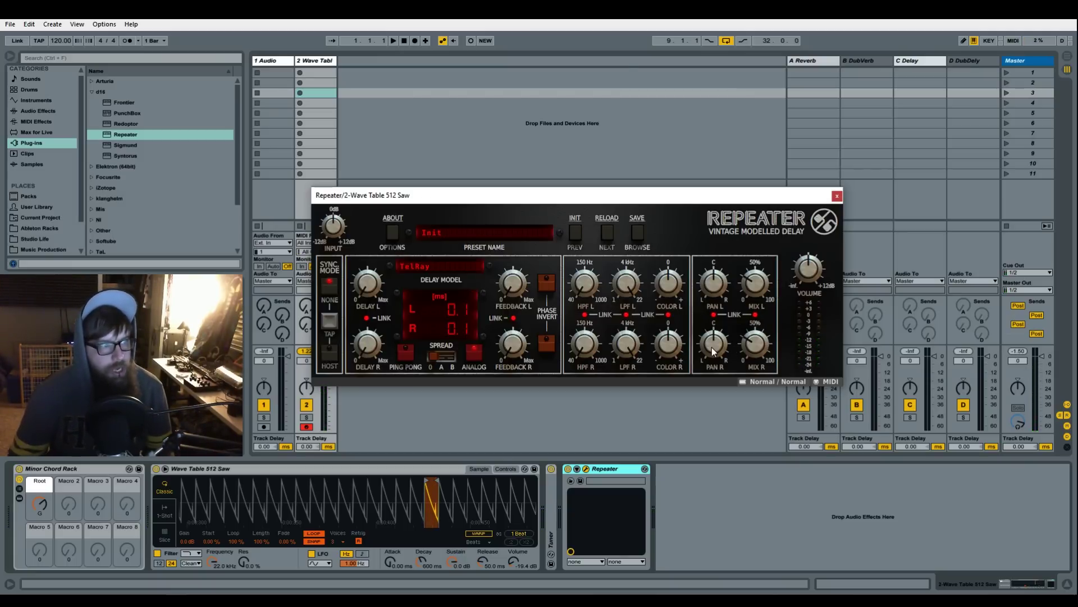
Reopen the delay model list and compare SpaceDelay, Mirky Delay, New Radio, Tape Delay Classic and Tape Delay Vintage.
left_click(448, 273)
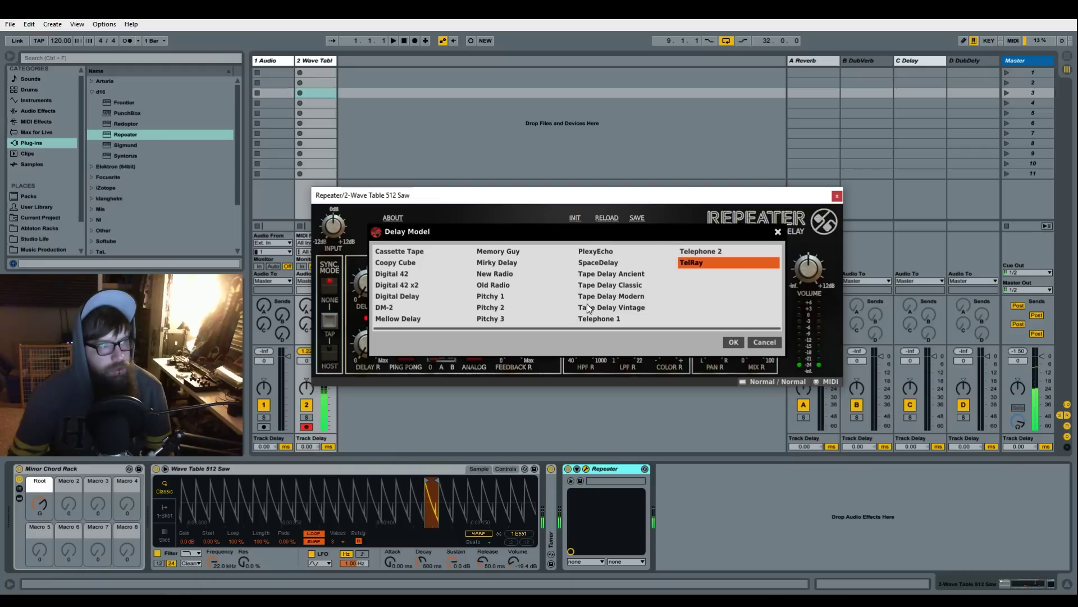
left_click(595, 264)
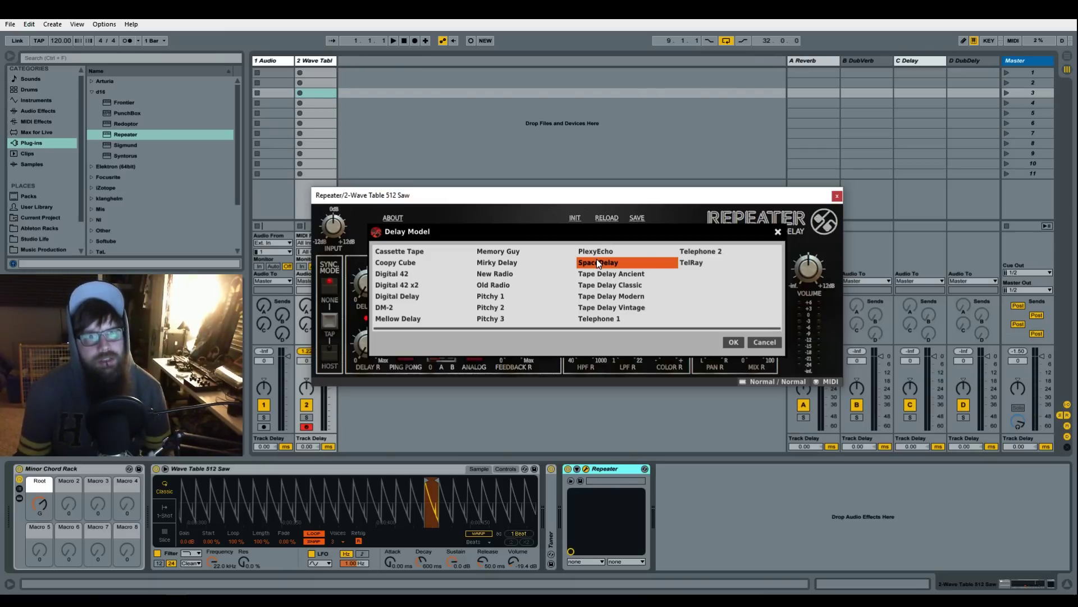
left_click(516, 260)
left_click(508, 274)
left_click(629, 288)
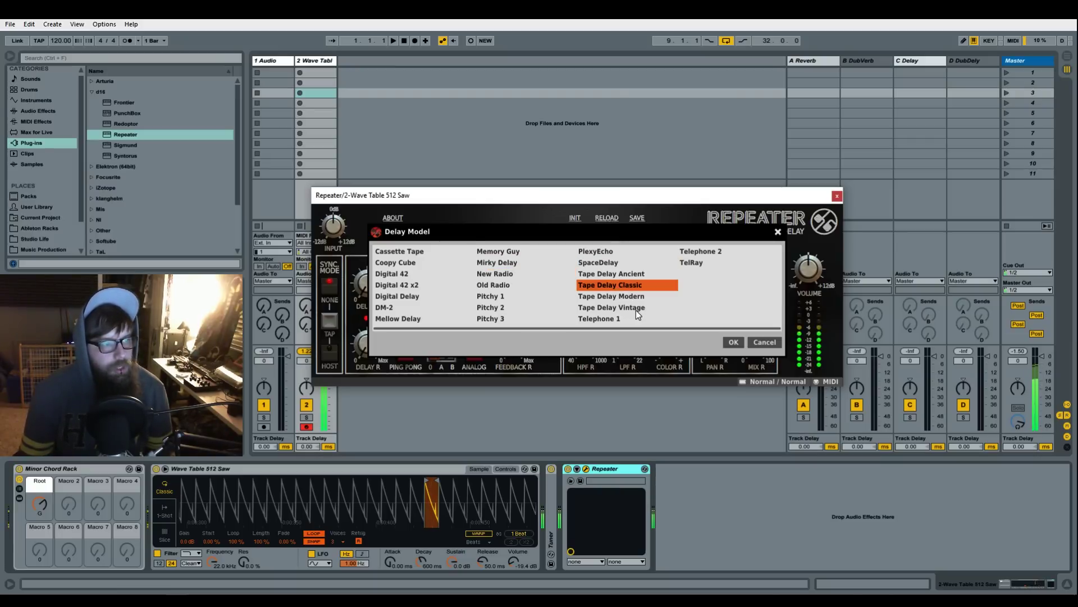
left_click(635, 309)
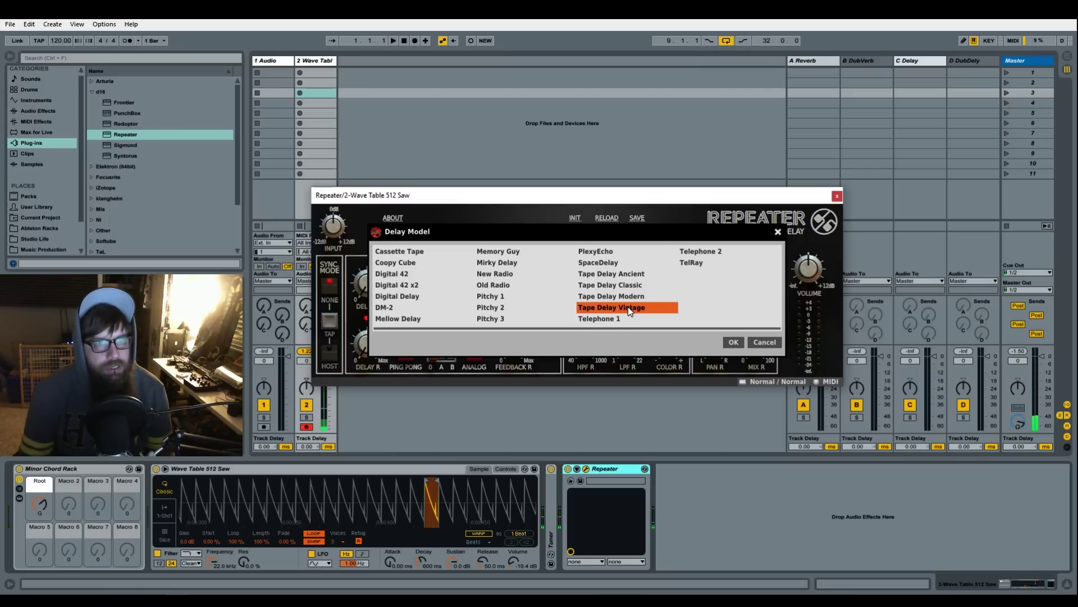
Compare PlexyEcho, SpaceDelay and Coopy Cube, and apply Cassette Tape as the delay model.
left_click(598, 253)
left_click(603, 262)
left_click(408, 264)
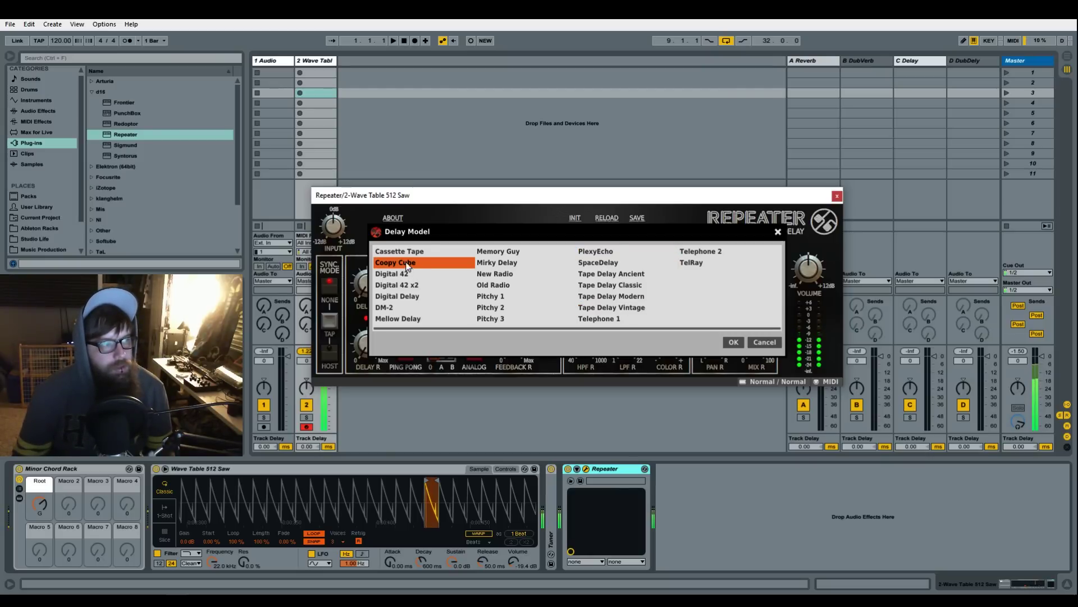
left_click(408, 252)
left_click(733, 342)
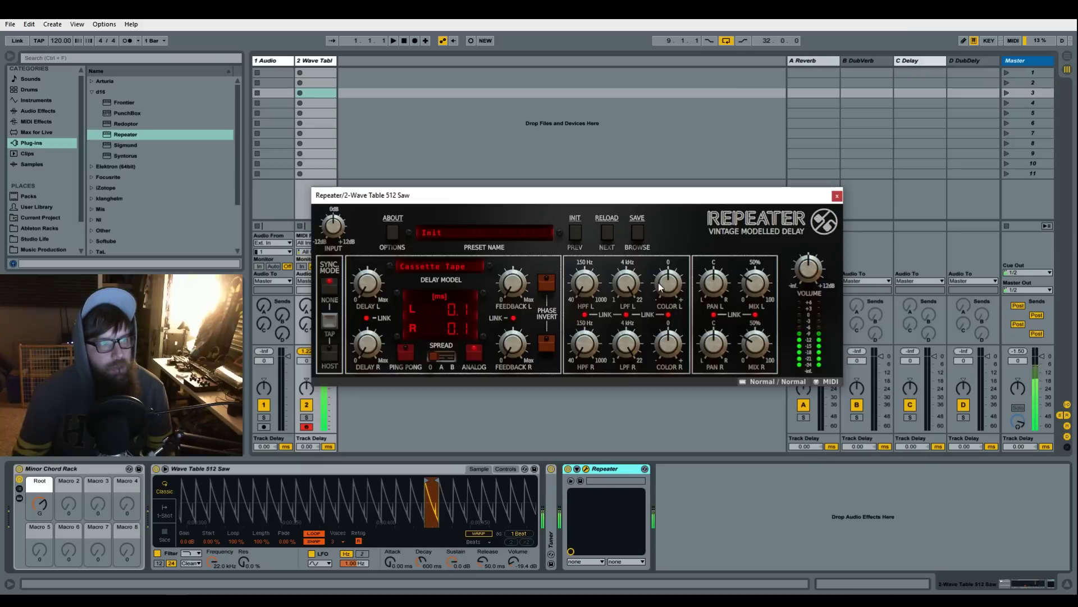
Adjust the linked color and mix of the Cassette Tape delay by ear.
left_click_drag(663, 282, 668, 282)
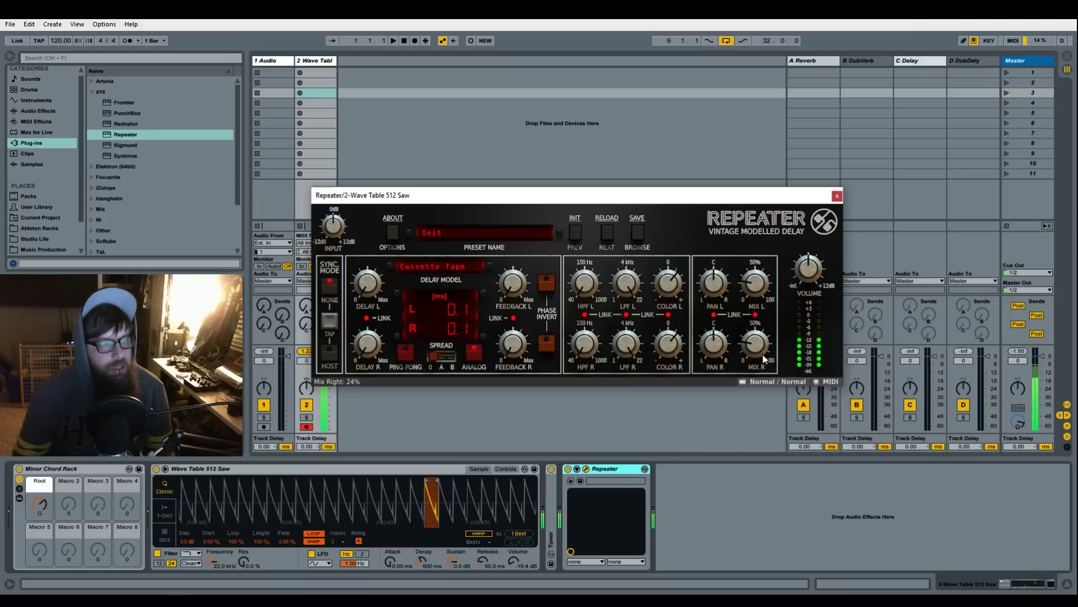
left_click_drag(745, 344, 759, 348)
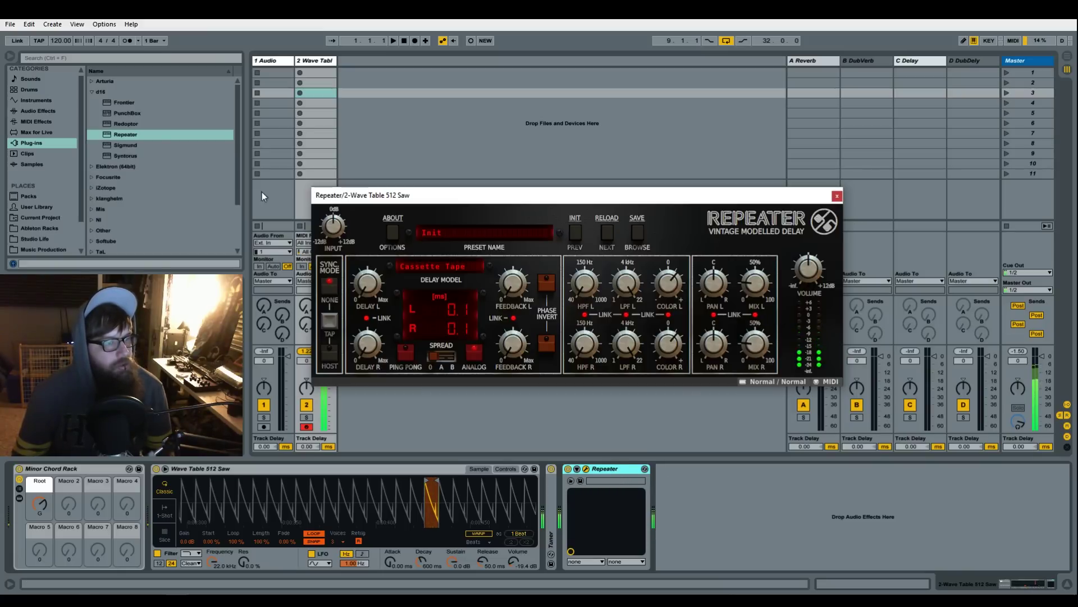
Add the Turing - Dub Chord FX Rack from the Ableton Racks folder after Repeater in the synth track's device chain.
left_click(56, 230)
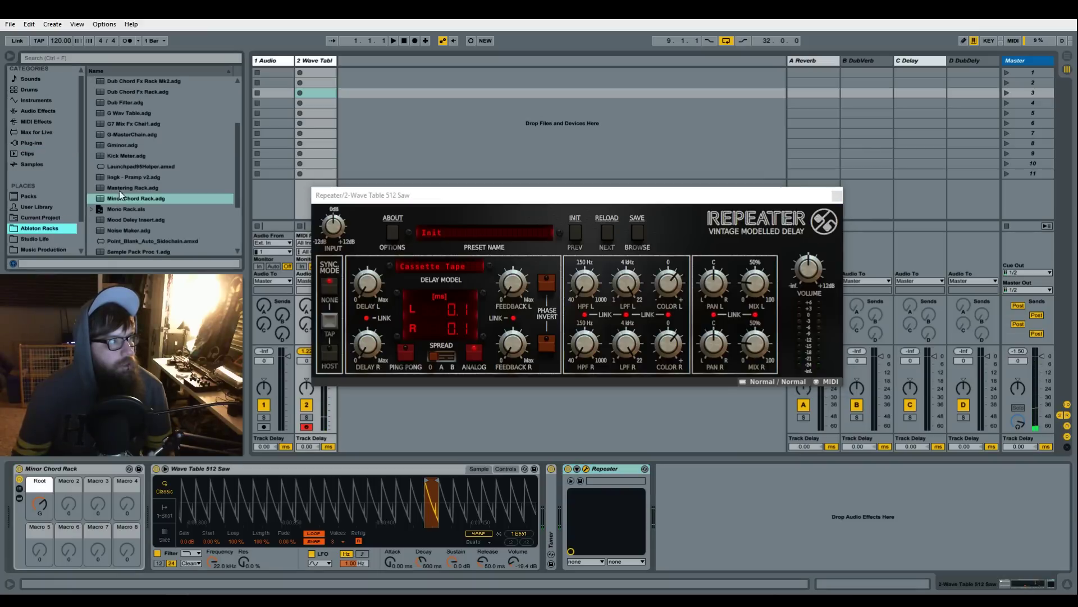
scroll(150, 179, "up", 2)
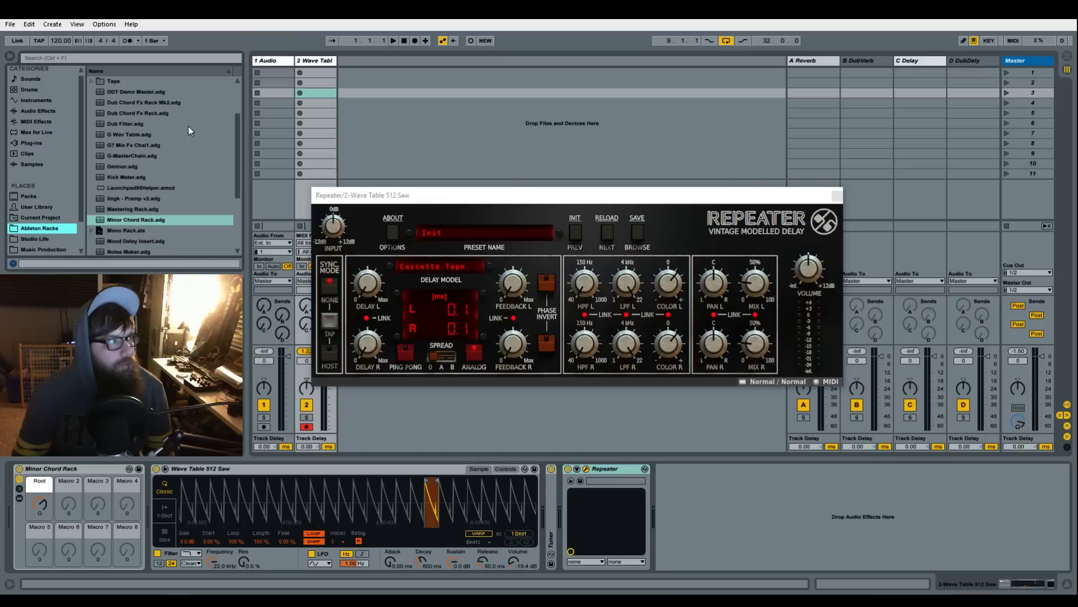
scroll(169, 180, "down", 5)
scroll(176, 200, "down", 4)
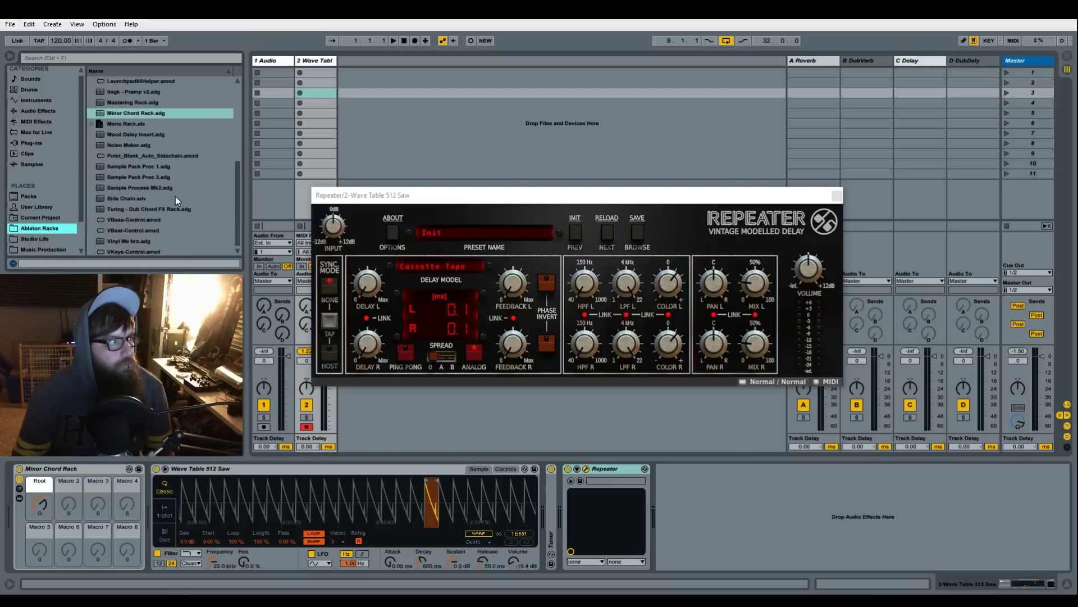
left_click_drag(163, 209, 680, 506)
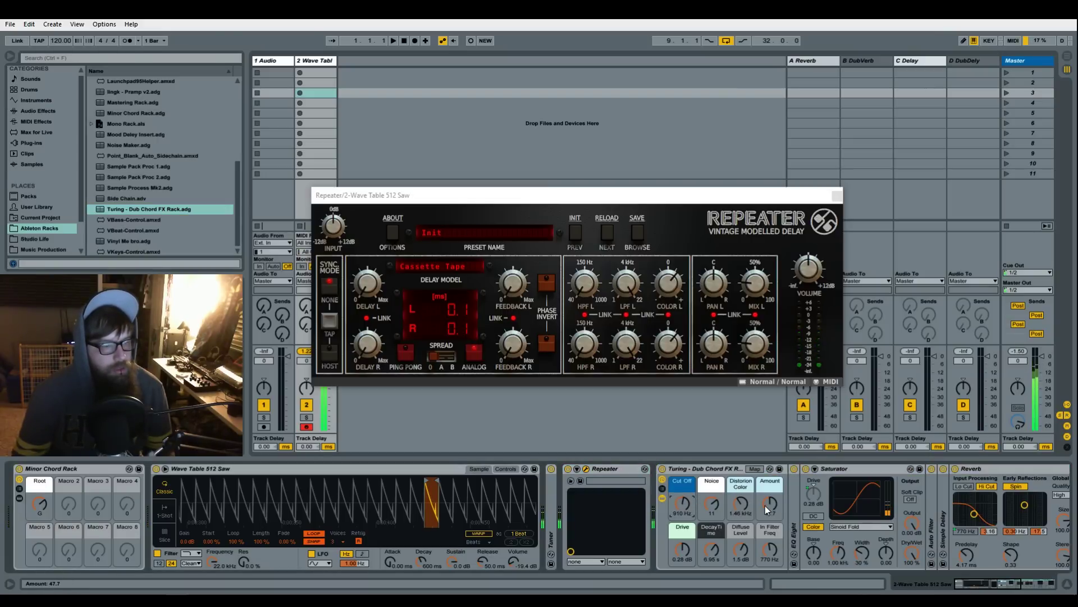
Set the Dub Chord FX rack's Noise to 12 and Amount to 0.00.
left_click(711, 504)
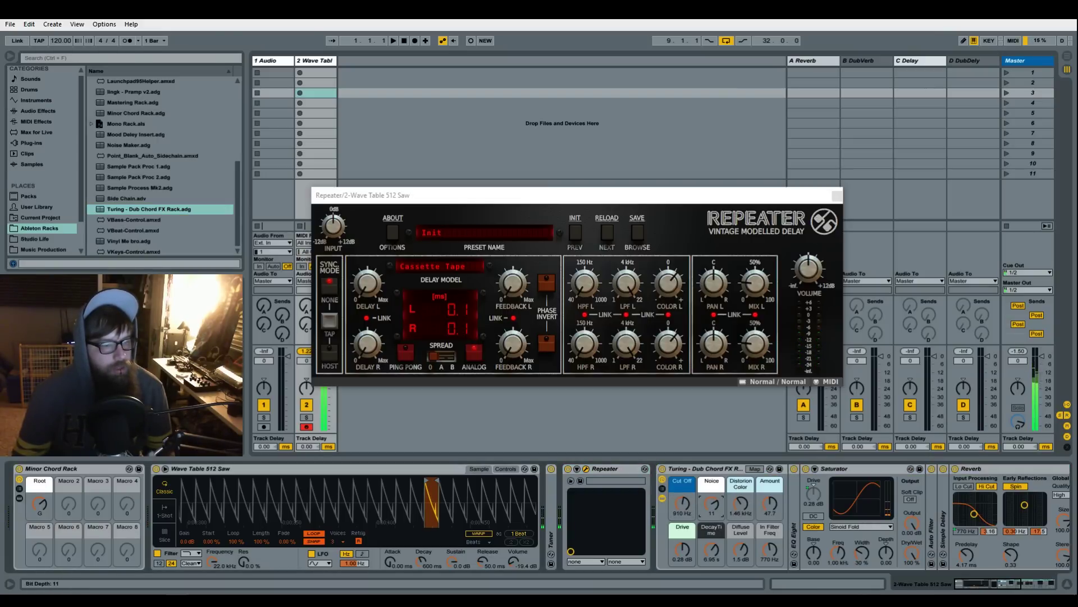
left_click_drag(712, 504, 769, 534)
left_click(683, 505)
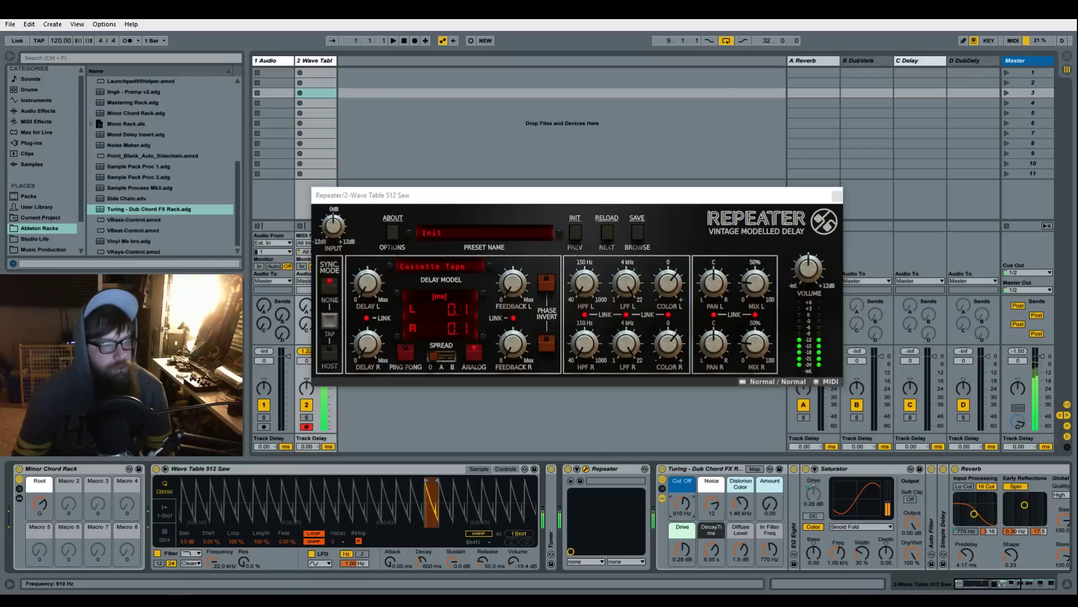
Compare the sound with Repeater off and on, and raise the rack's Cut Off to about 1.9 kHz.
left_click(569, 469)
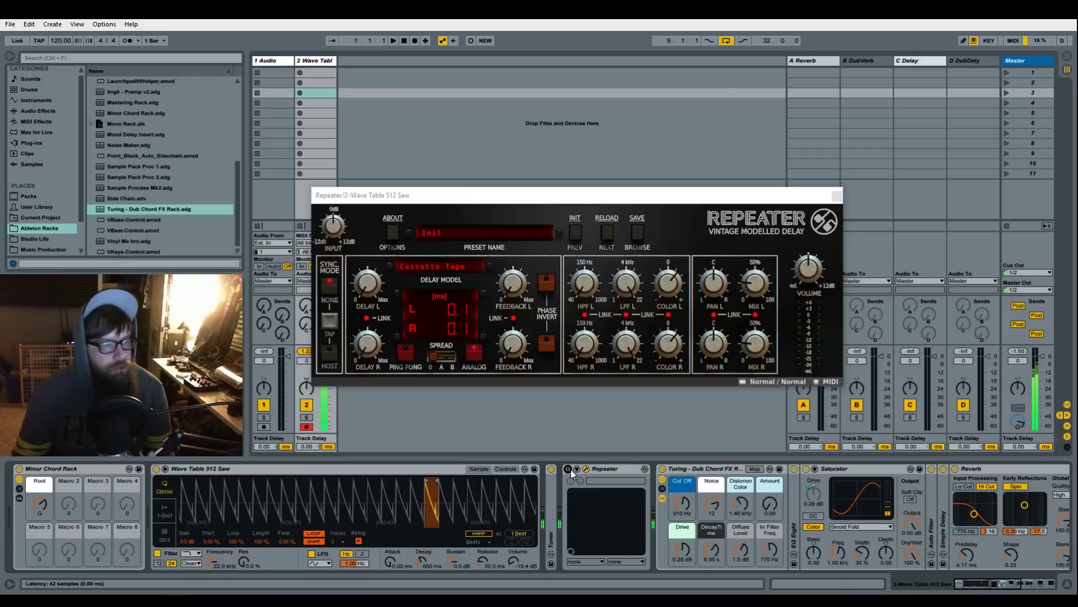
left_click(569, 469)
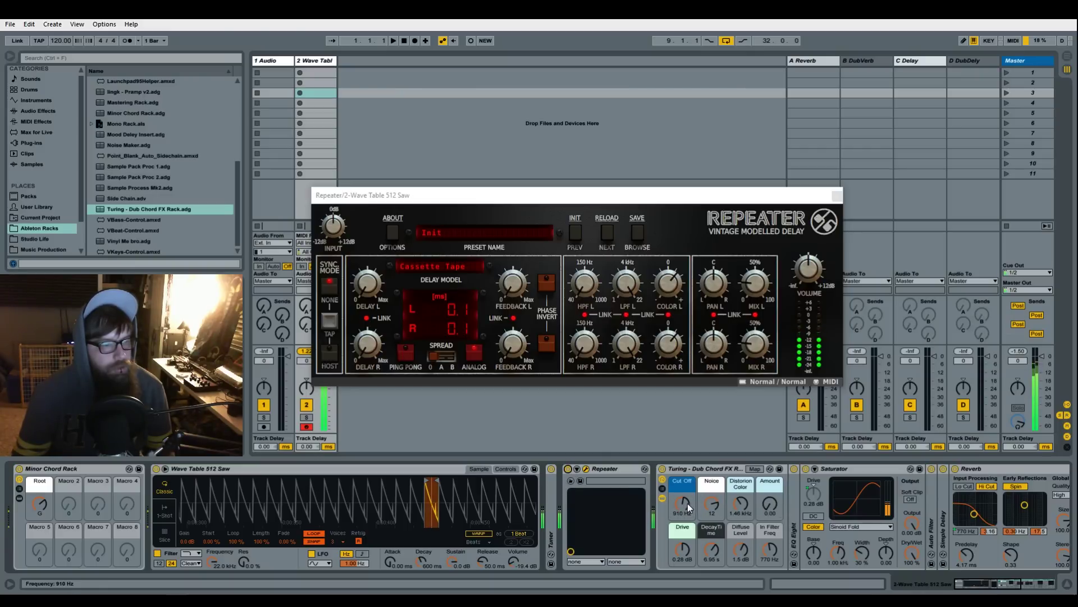
left_click_drag(683, 504, 683, 491)
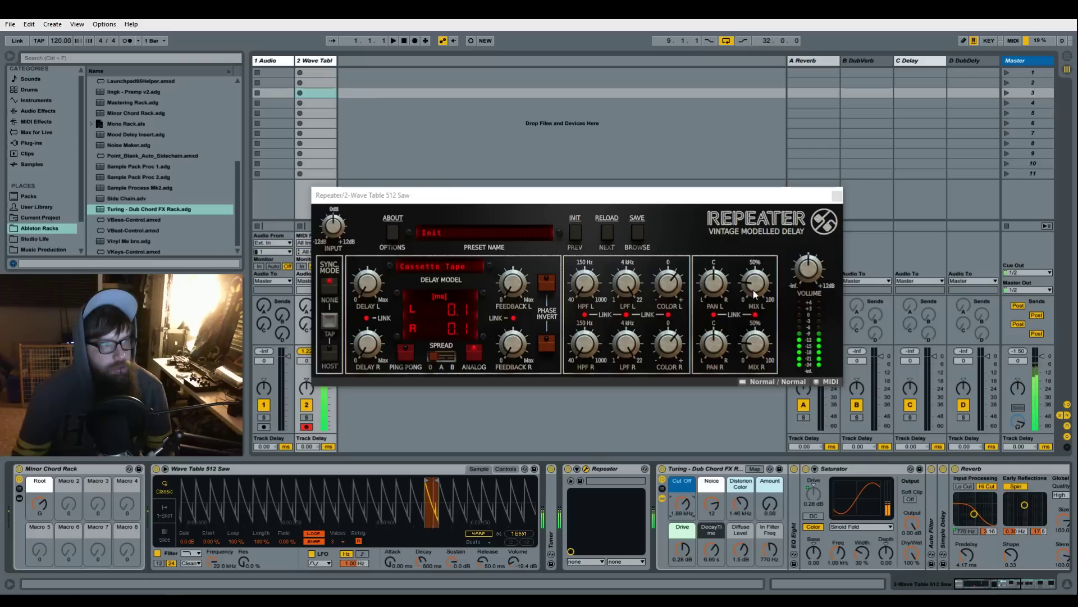
Sweep Repeater's linked mix and color to hear their effect through the Dub Chord FX rack.
left_click_drag(750, 342, 738, 328)
left_click_drag(664, 290, 667, 280)
left_click_drag(755, 344, 755, 337)
Set Repeater's stereo spread to Mode A while sweeping the rack's Cut Off and the linked color.
left_click_drag(683, 504, 683, 534)
left_click(444, 356)
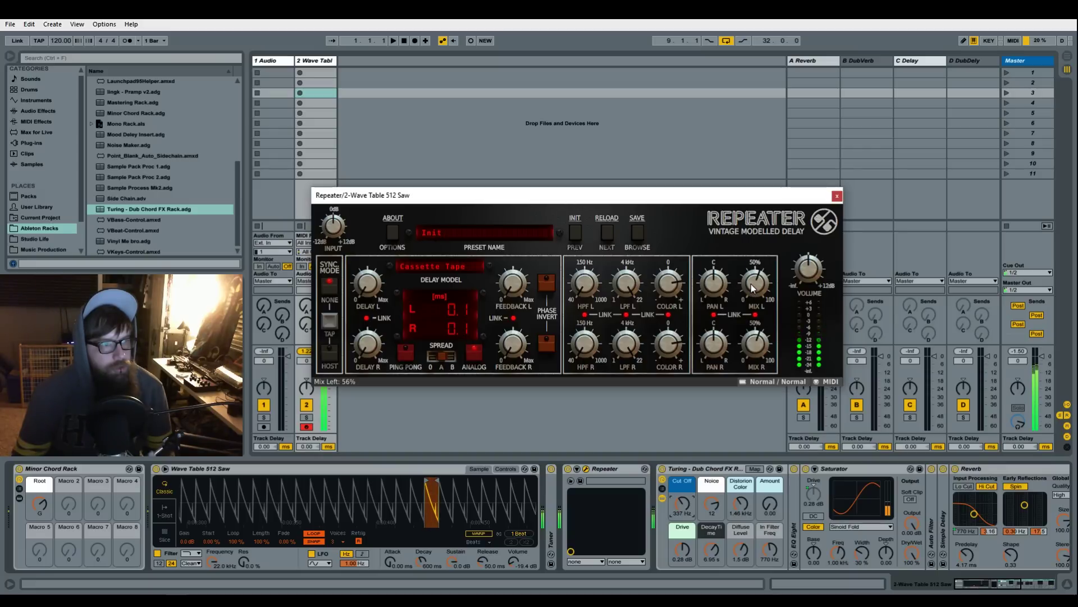
left_click_drag(663, 288, 663, 276)
left_click_drag(683, 503, 683, 491)
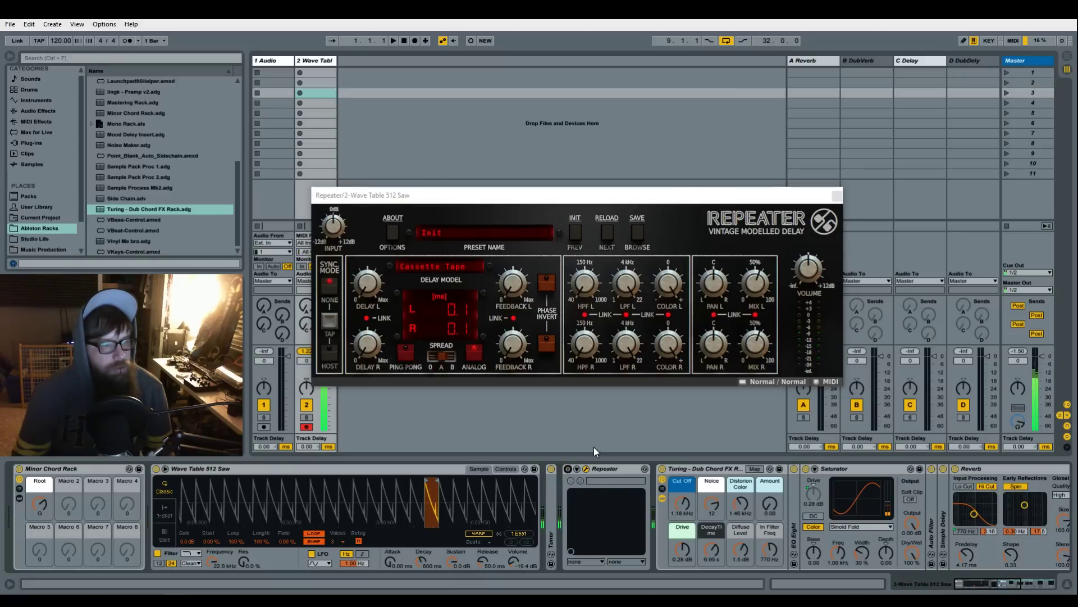
Compare Cut Off sweeps with Repeater off and back on, ending with the rack's Cut Off at 1.31 kHz.
mouse_move(683, 504)
left_mouse_down()
mouse_move(683, 522)
mouse_move(683, 486)
left_mouse_up()
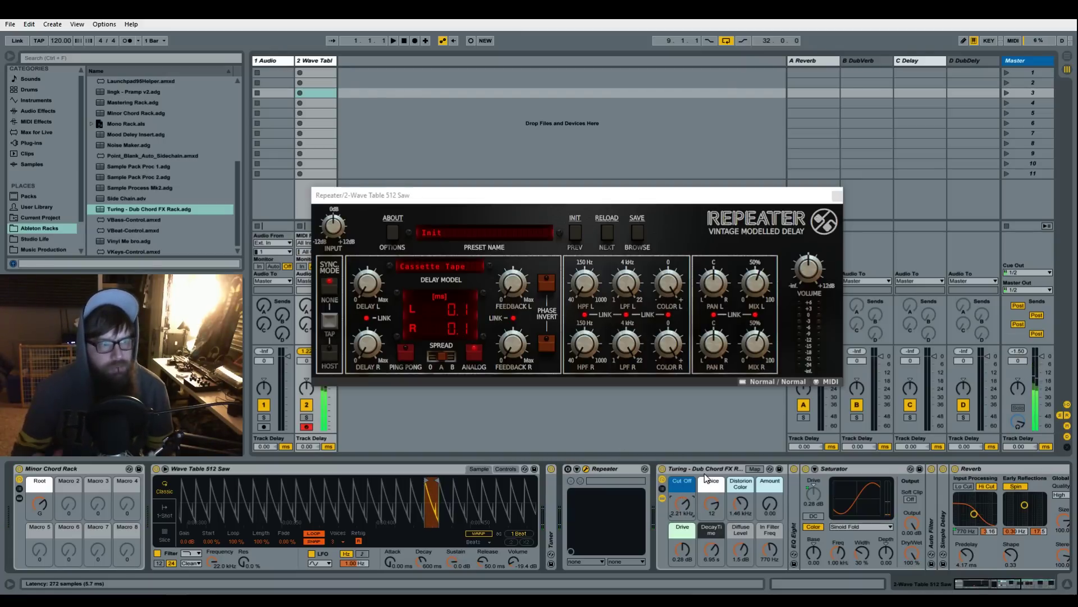
left_click(760, 368)
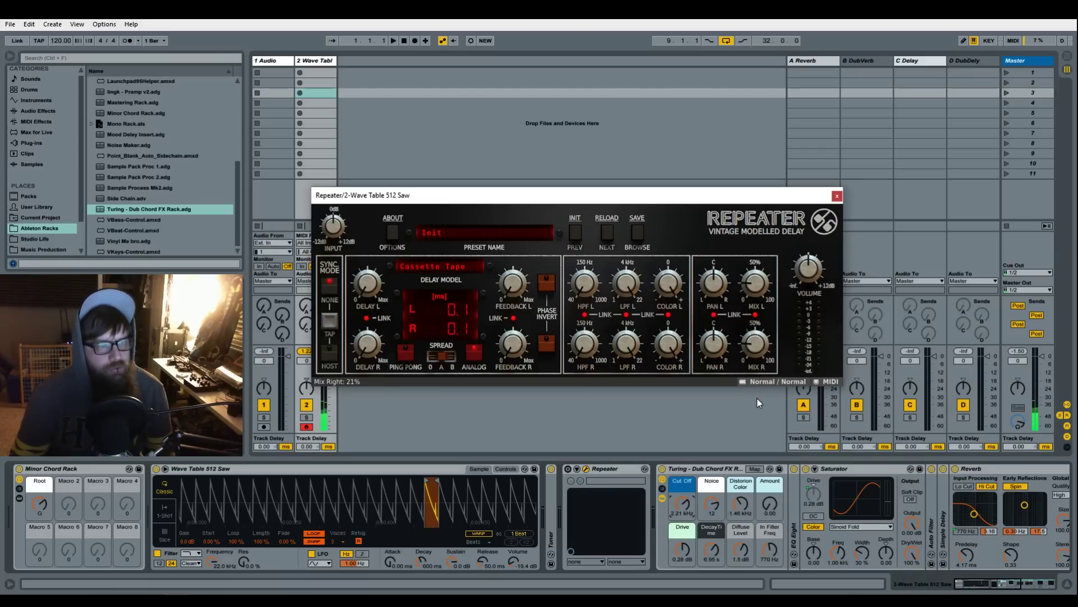
left_click(568, 468)
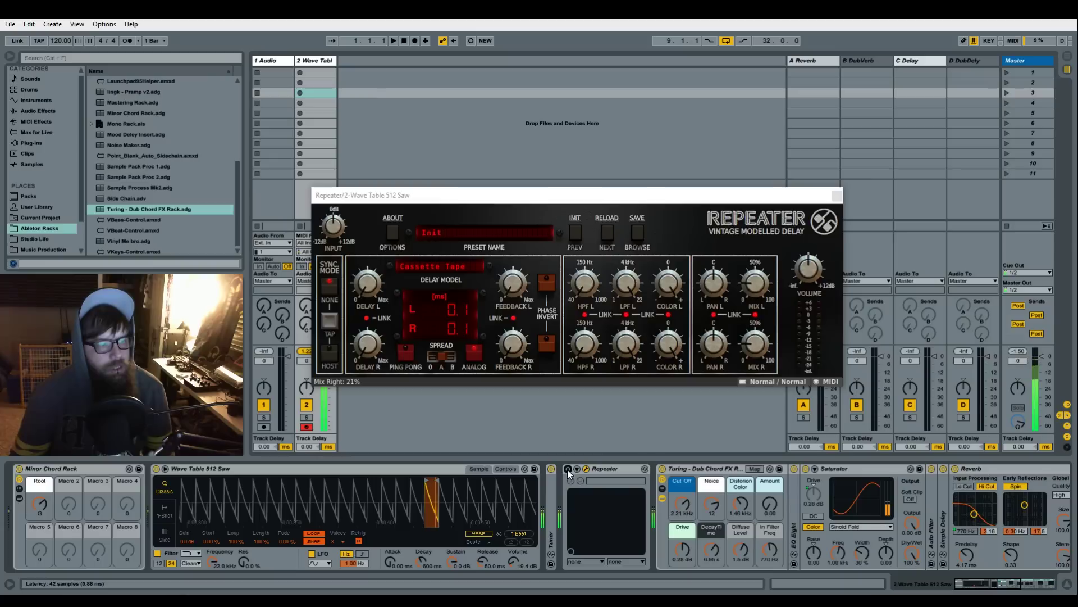
left_click_drag(683, 504, 682, 473)
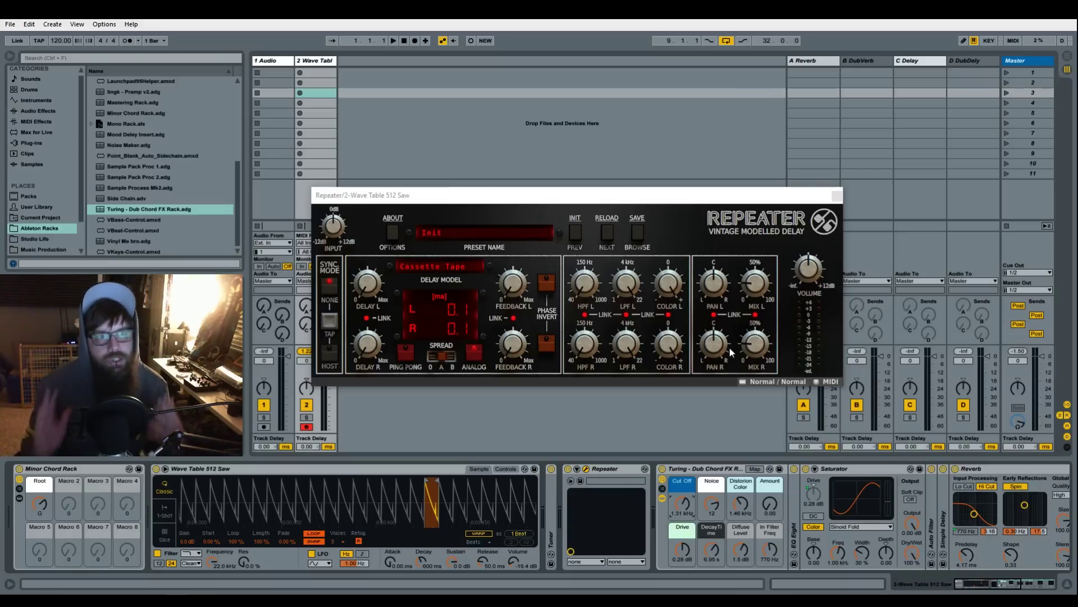
left_click(416, 268)
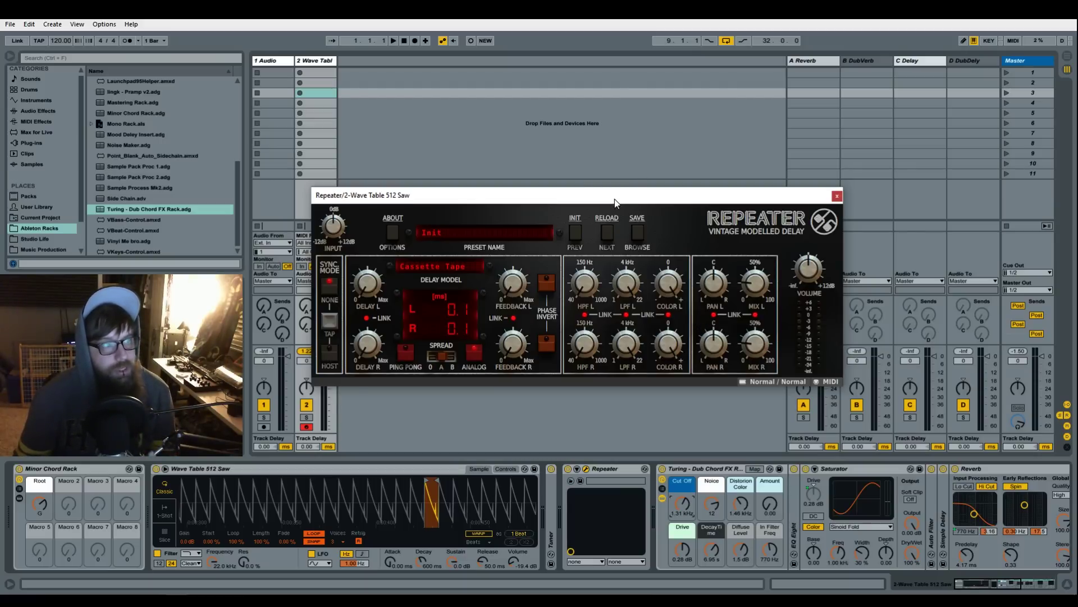
left_click_drag(615, 199, 642, 184)
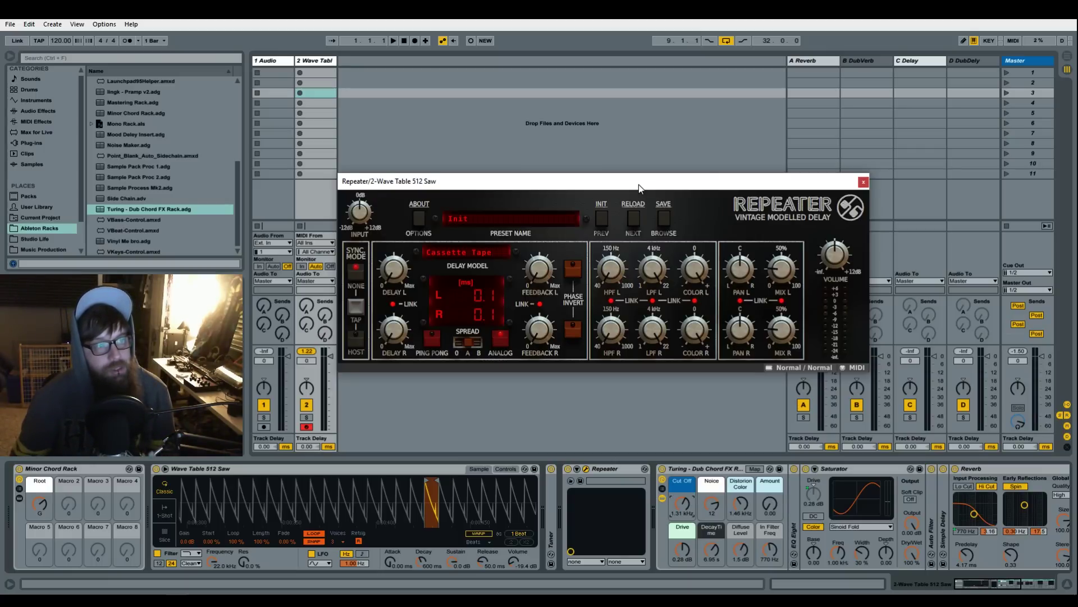
mouse_move(639, 184)
left_mouse_down()
mouse_move(617, 189)
mouse_move(625, 187)
left_mouse_up()
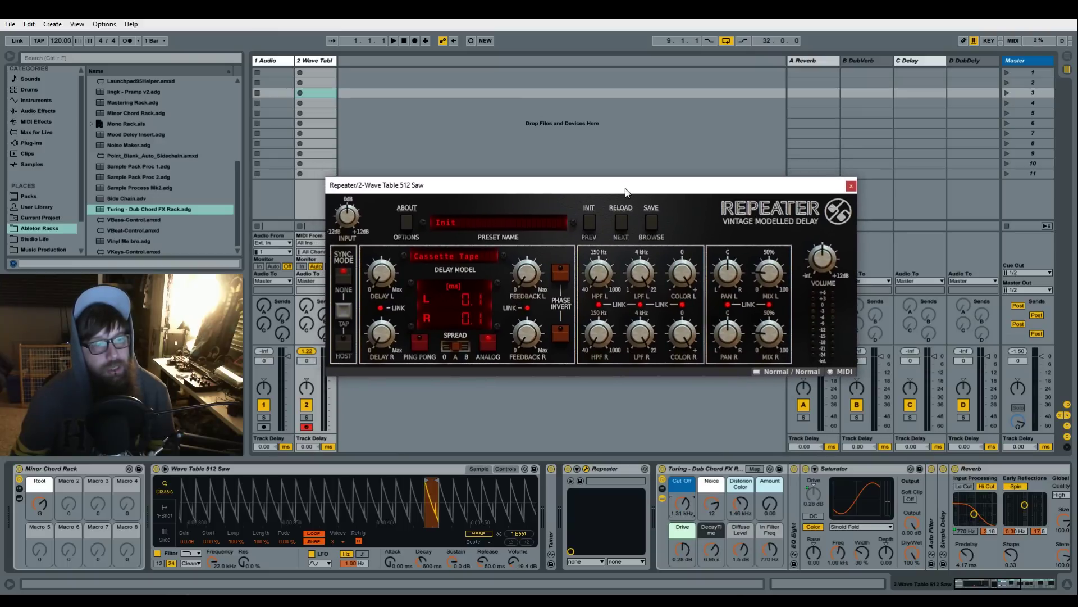